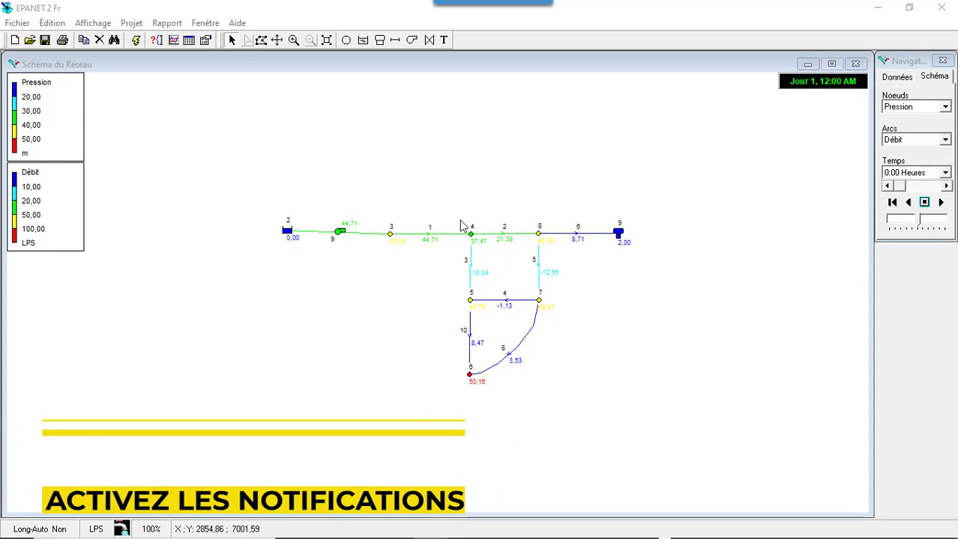
Set the altitude of demand node 6 to 150 and run the simulation
{"action": "mouse_move", "coordinate": [541, 266]}
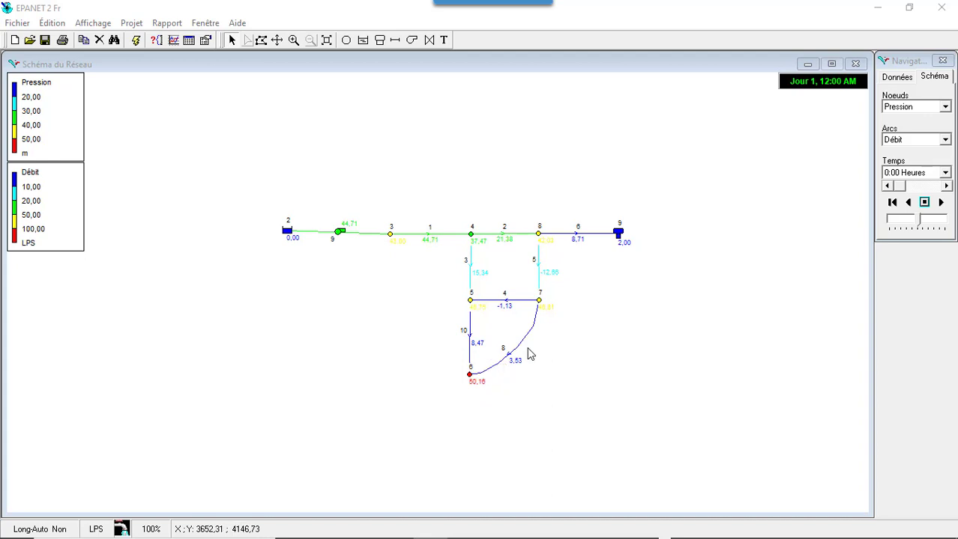
{"action": "mouse_move", "coordinate": [470, 377]}
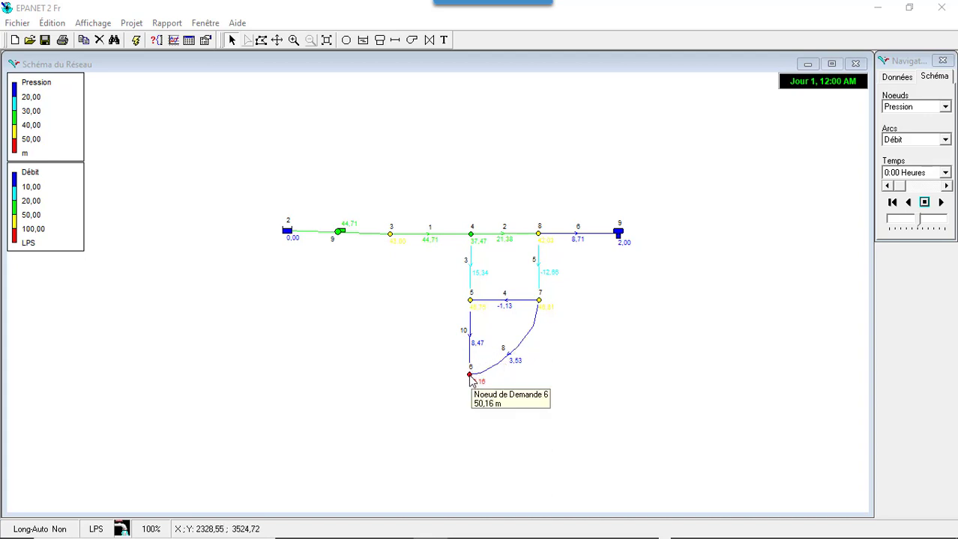
{"action": "double_click", "coordinate": [469, 375]}
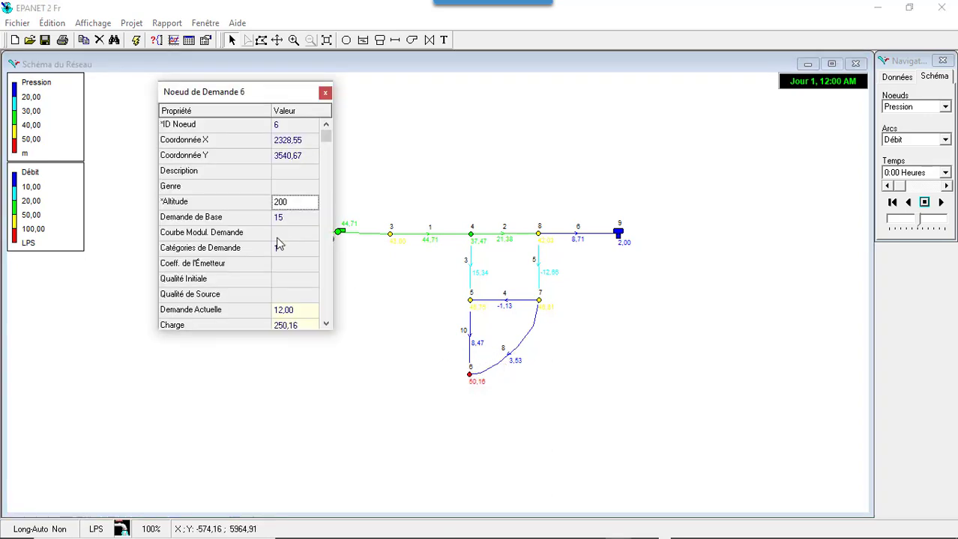
{"action": "left_click", "coordinate": [297, 205]}
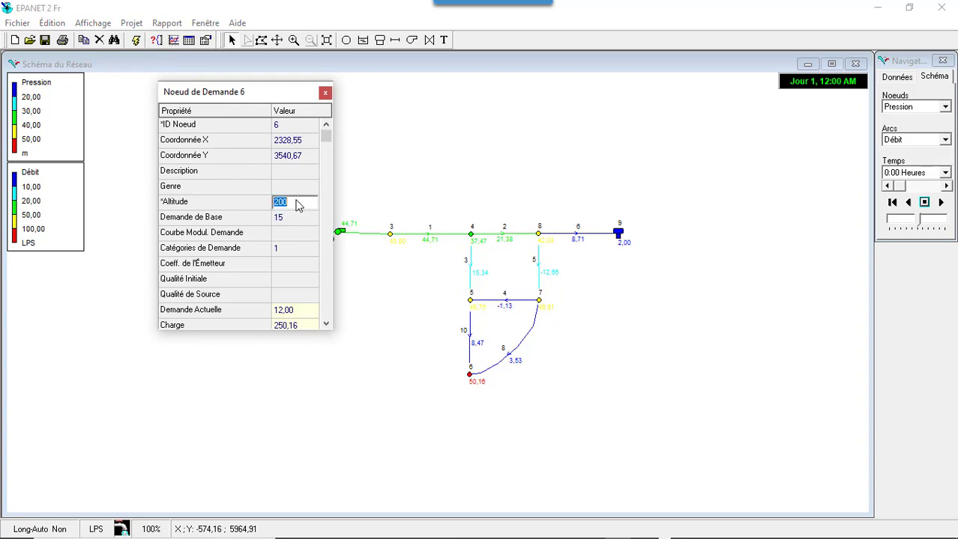
{"action": "type", "text": "150"}
{"action": "left_click", "coordinate": [325, 93]}
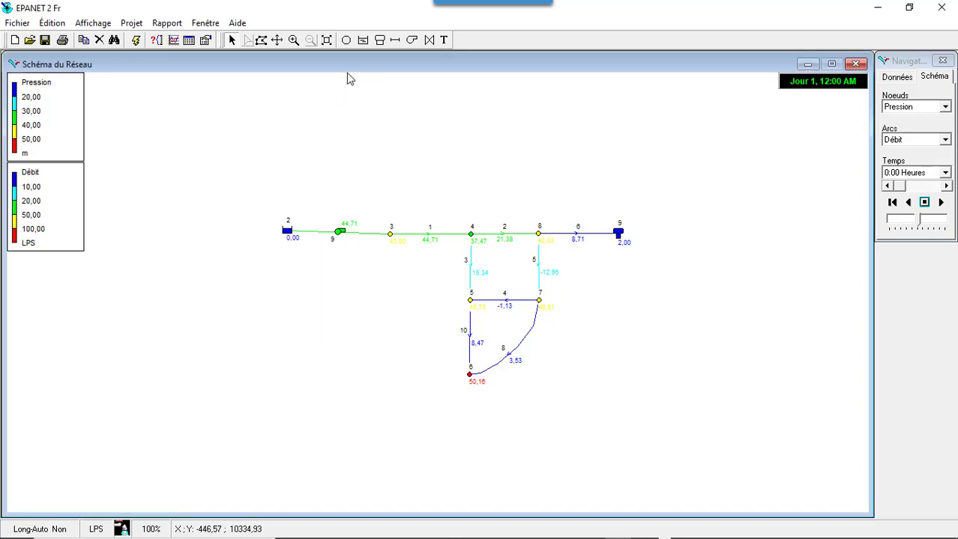
{"action": "left_click", "coordinate": [136, 41]}
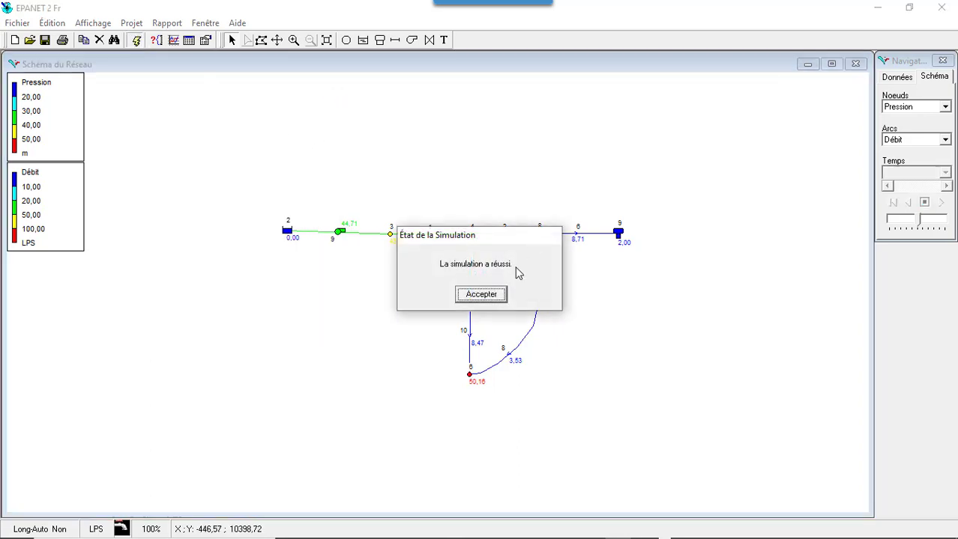
{"action": "left_click", "coordinate": [494, 296]}
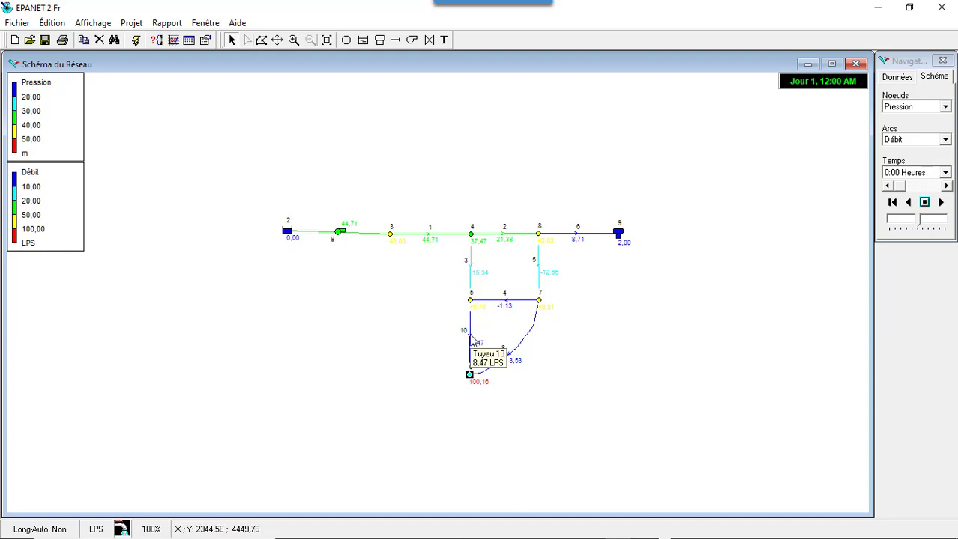
Delete pipe 10 between nodes 5 and 6
{"action": "left_click", "coordinate": [469, 337]}
{"action": "key", "text": "Delete"}
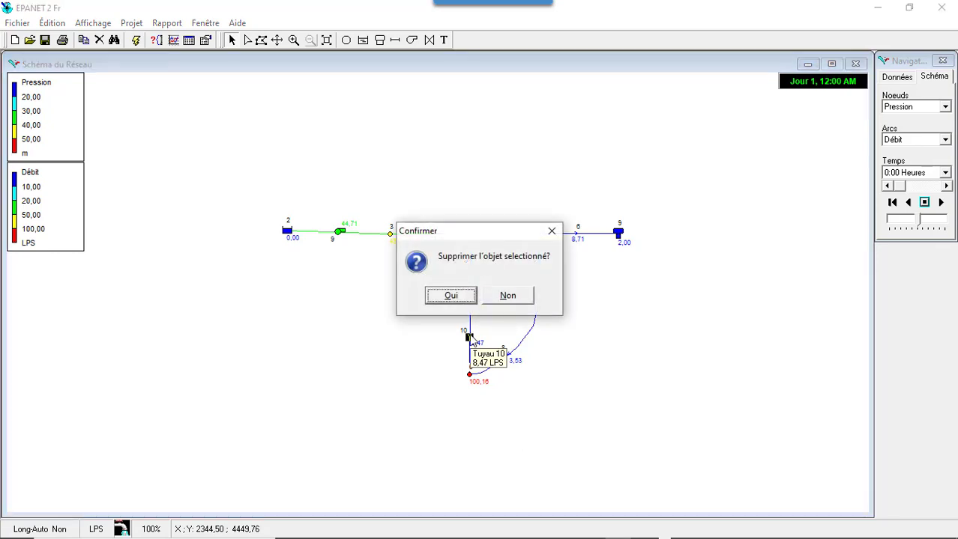
{"action": "left_click", "coordinate": [450, 297]}
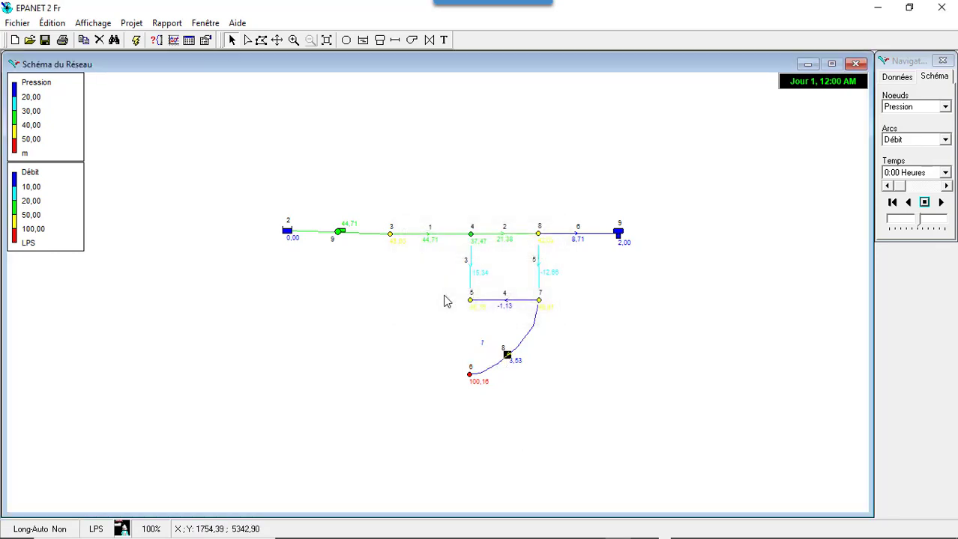
Add a valve running from node 5 to node 6
{"action": "left_click", "coordinate": [428, 39]}
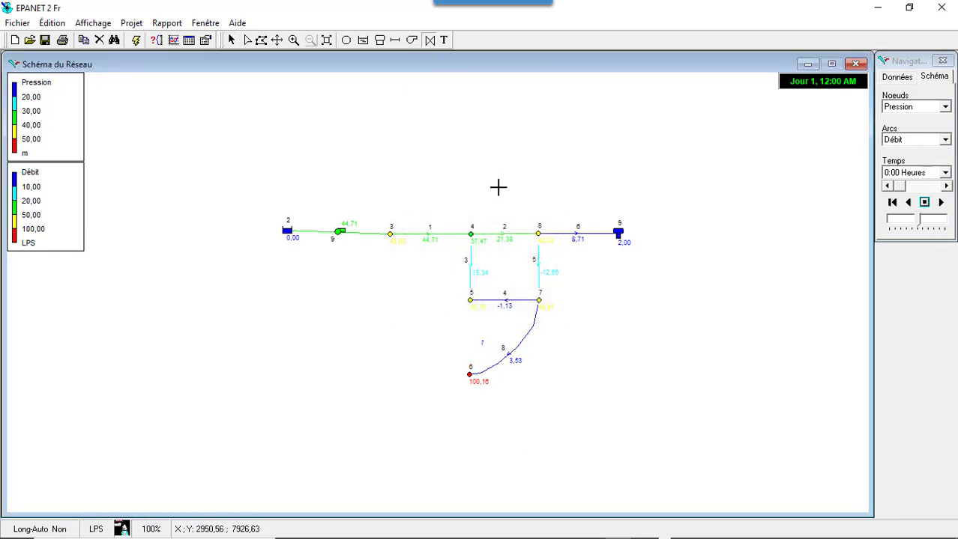
{"action": "left_click", "coordinate": [470, 300]}
{"action": "left_click", "coordinate": [470, 371]}
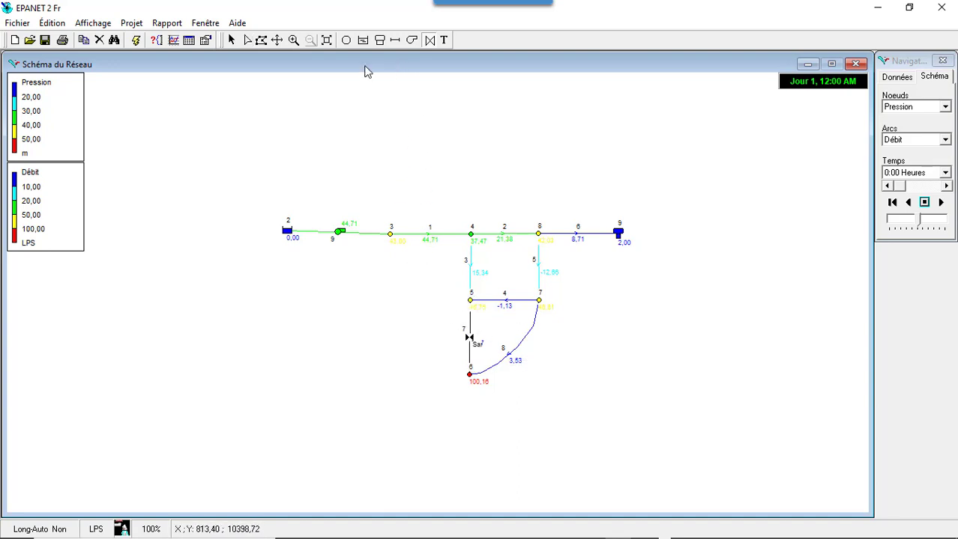
{"action": "left_click", "coordinate": [231, 40]}
Set the new valve's type to Réd. Pression and its Consigne to 20
{"action": "double_click", "coordinate": [473, 343]}
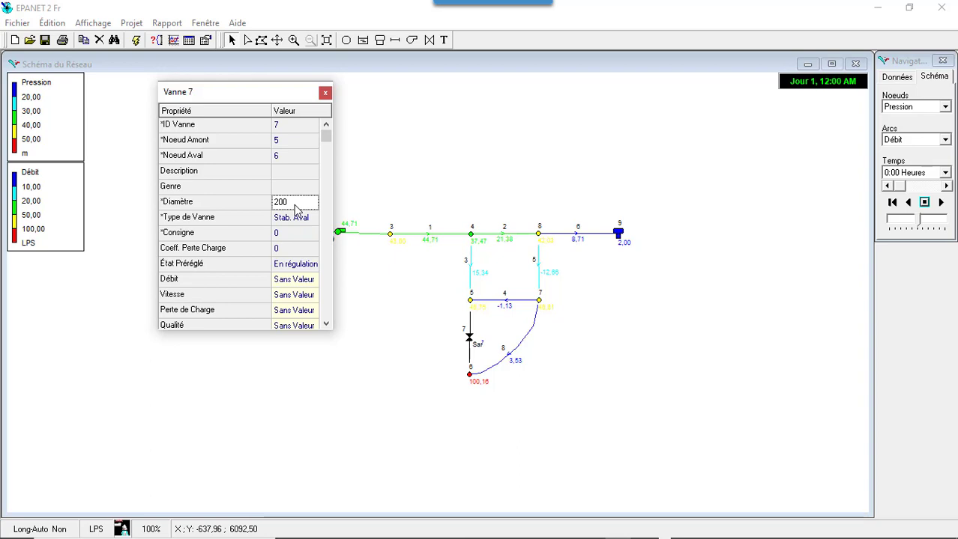
{"action": "left_click", "coordinate": [308, 218]}
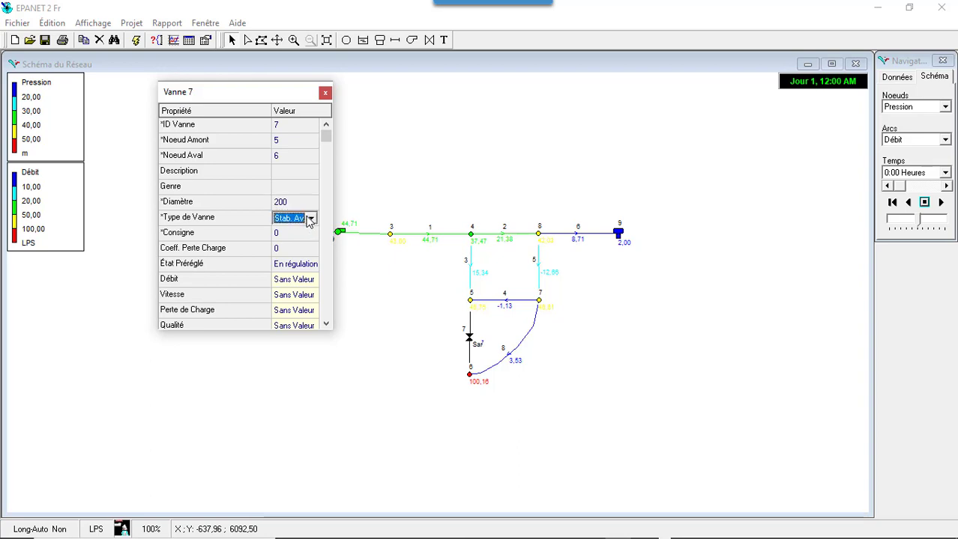
{"action": "left_click", "coordinate": [312, 219]}
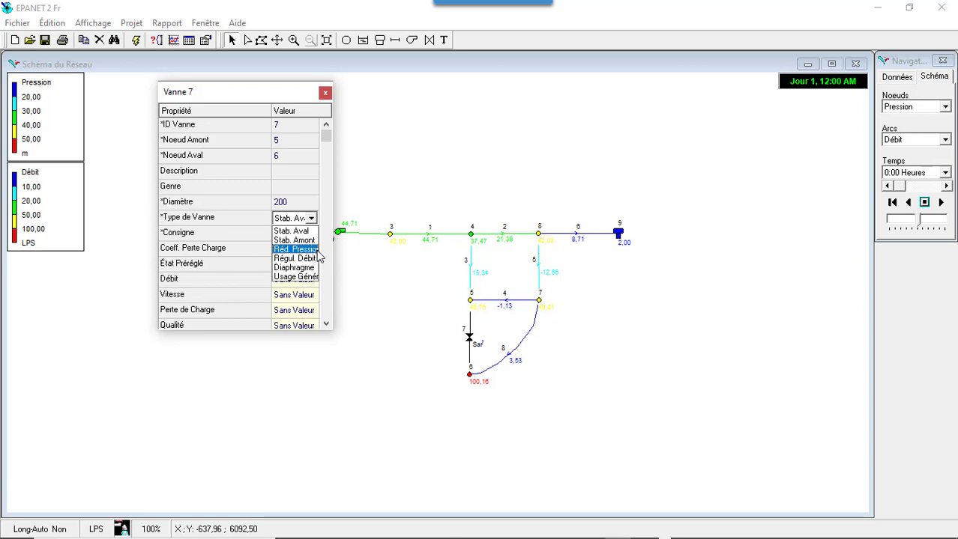
{"action": "left_click", "coordinate": [311, 248]}
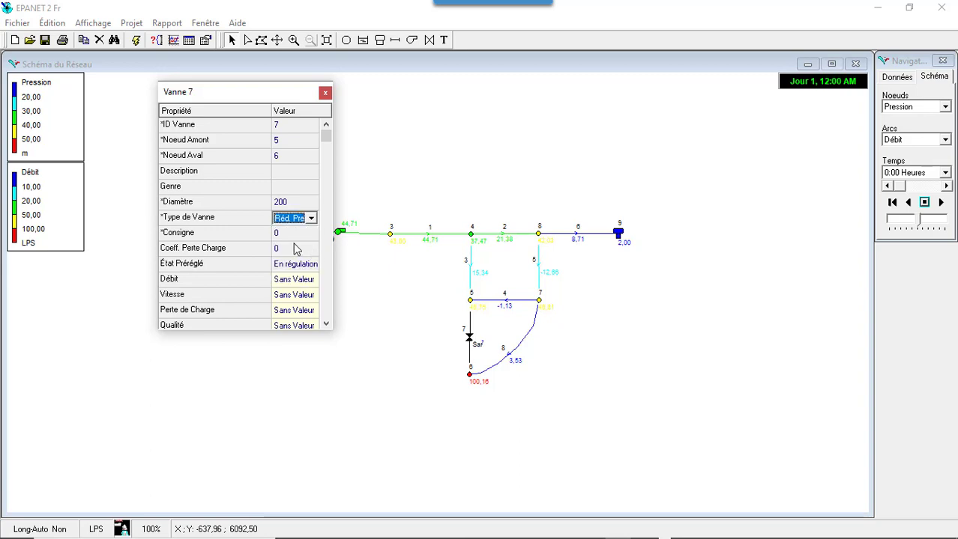
{"action": "left_click", "coordinate": [294, 237]}
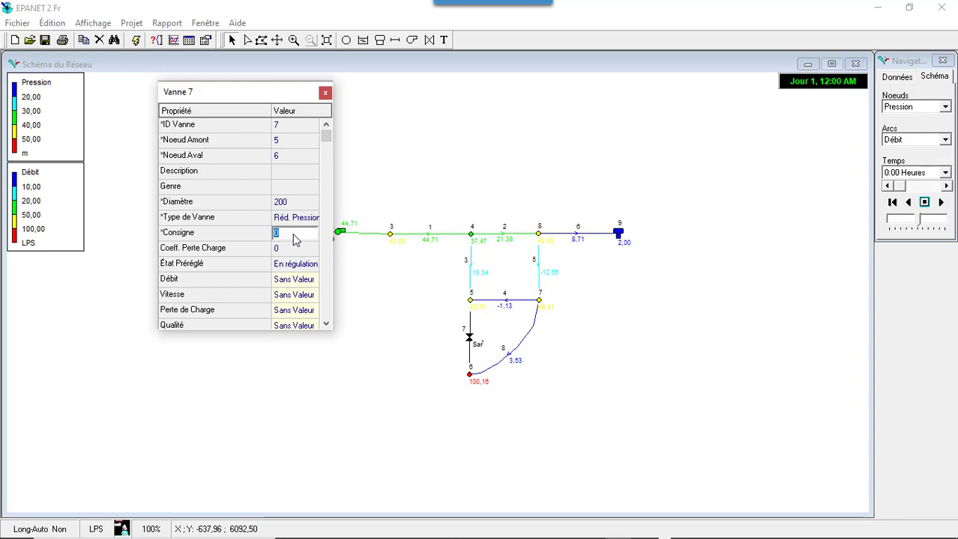
{"action": "type", "text": "20"}
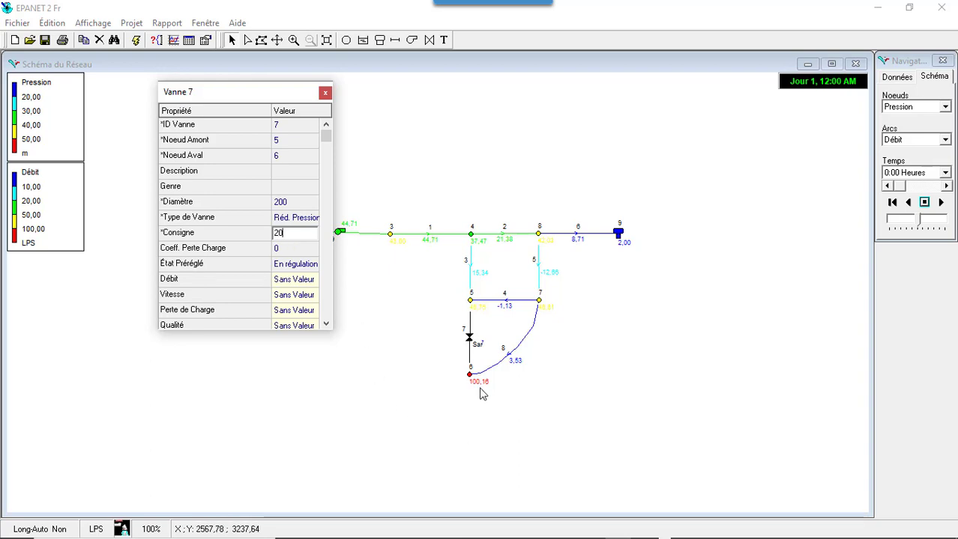
{"action": "mouse_move", "coordinate": [465, 497]}
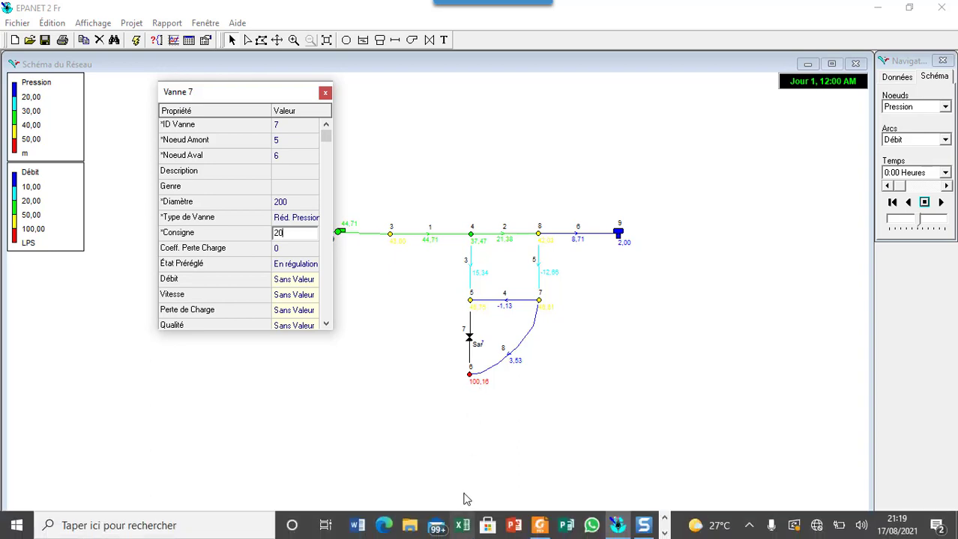
{"action": "left_click", "coordinate": [664, 533]}
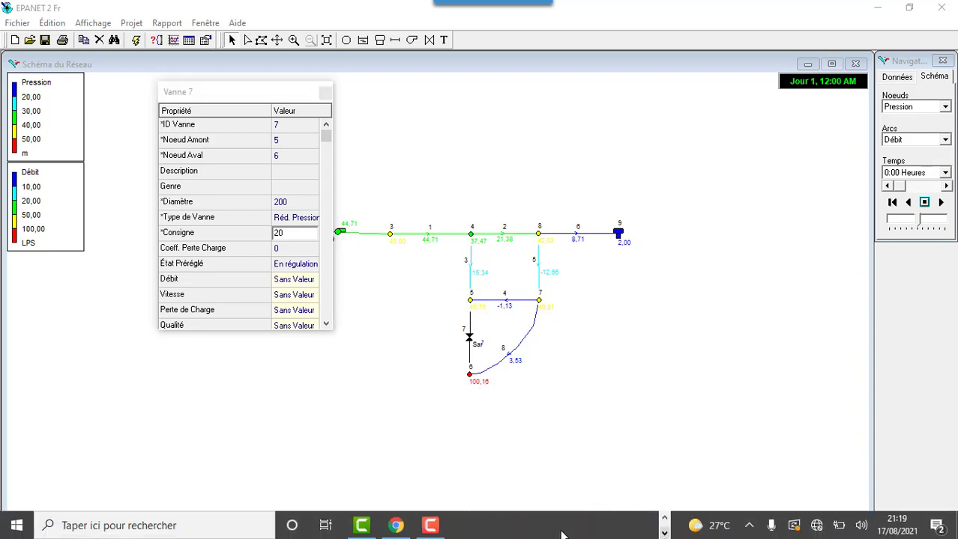
{"action": "left_click", "coordinate": [429, 526]}
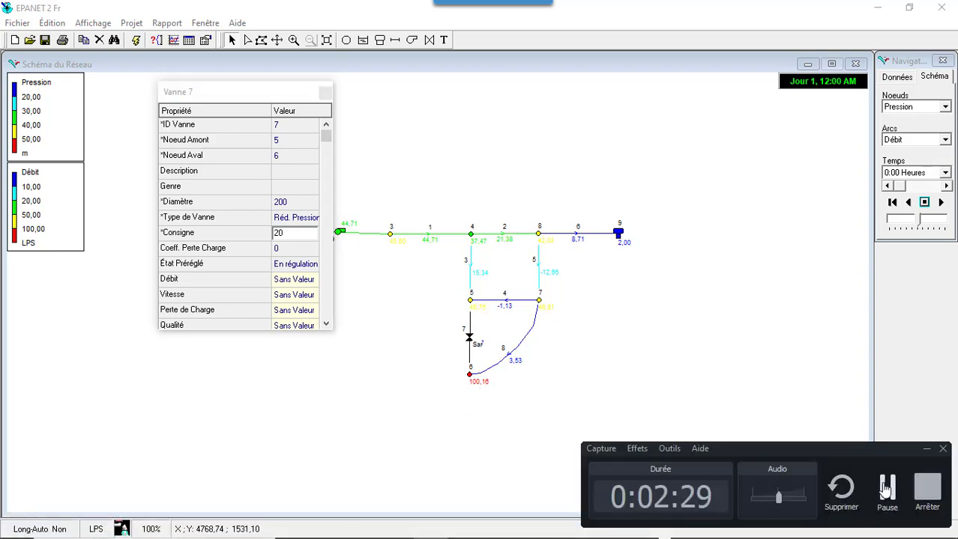
{"action": "left_click", "coordinate": [548, 330]}
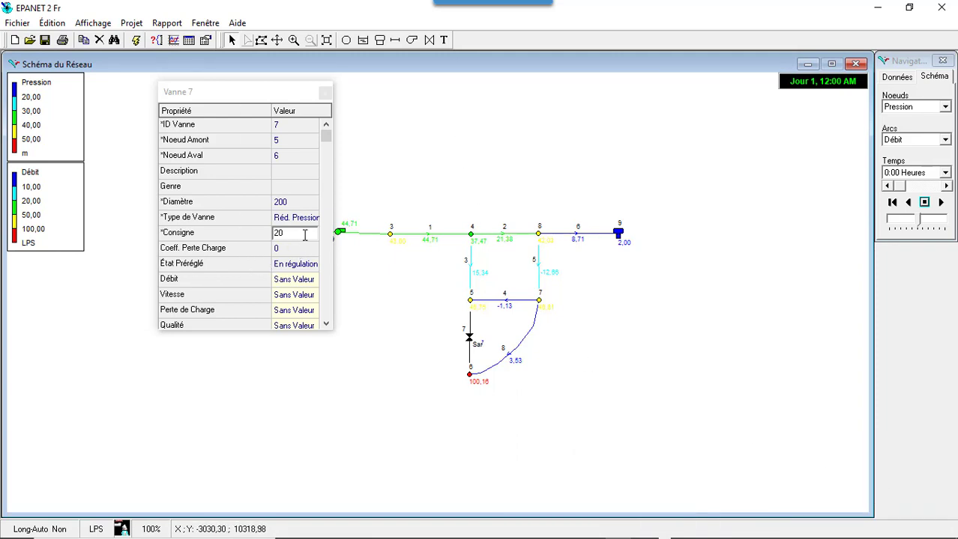
Close the valve's properties and rerun the simulation with the pressure-reducing valve in place
{"action": "left_click", "coordinate": [326, 92]}
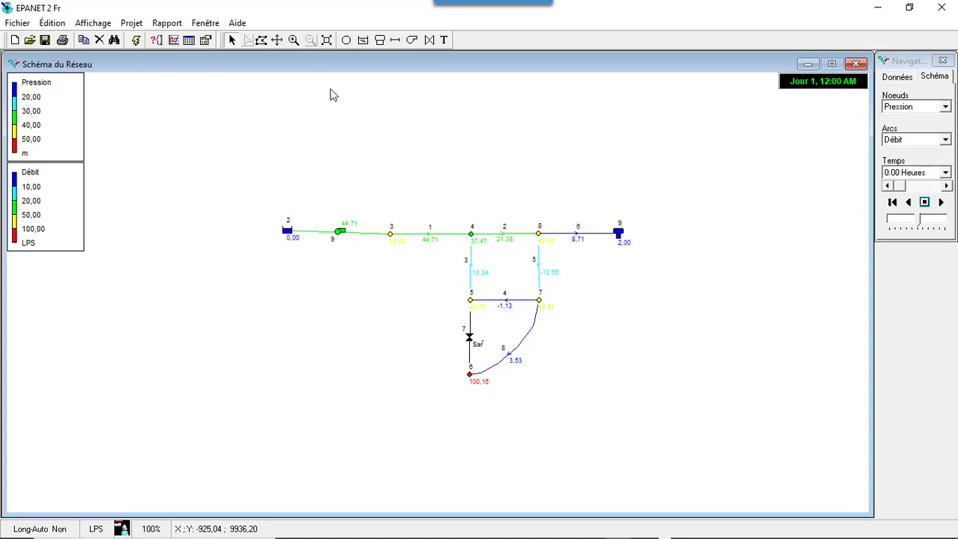
{"action": "mouse_move", "coordinate": [540, 526]}
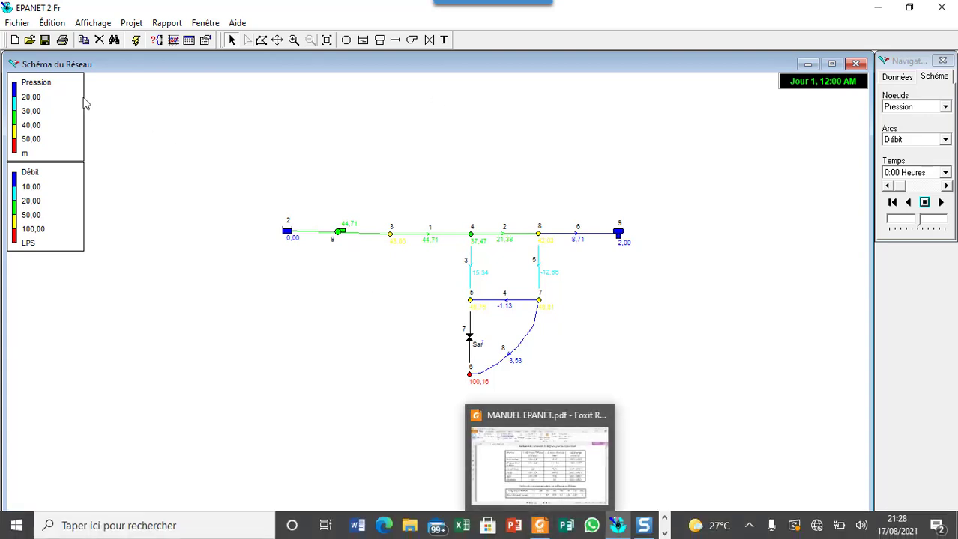
{"action": "left_click", "coordinate": [136, 39]}
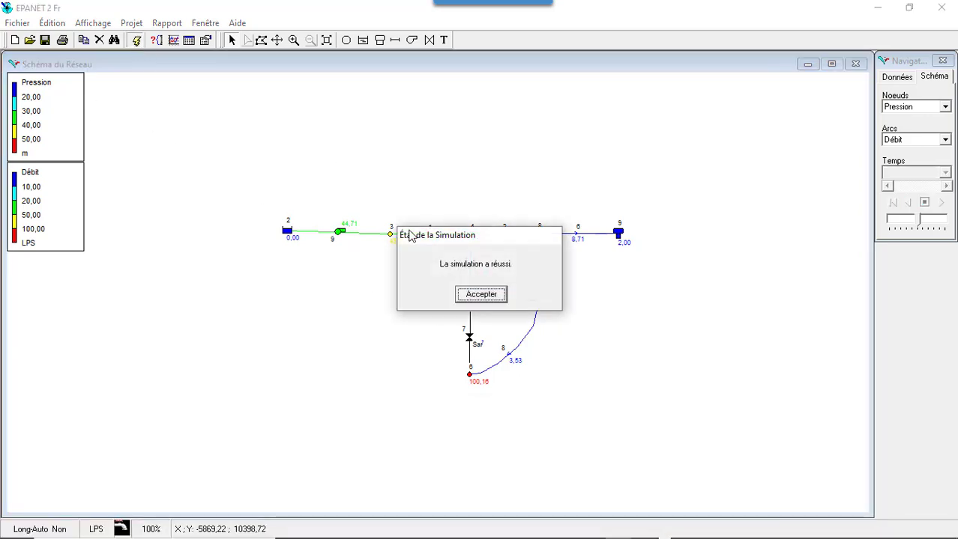
{"action": "left_click", "coordinate": [481, 294]}
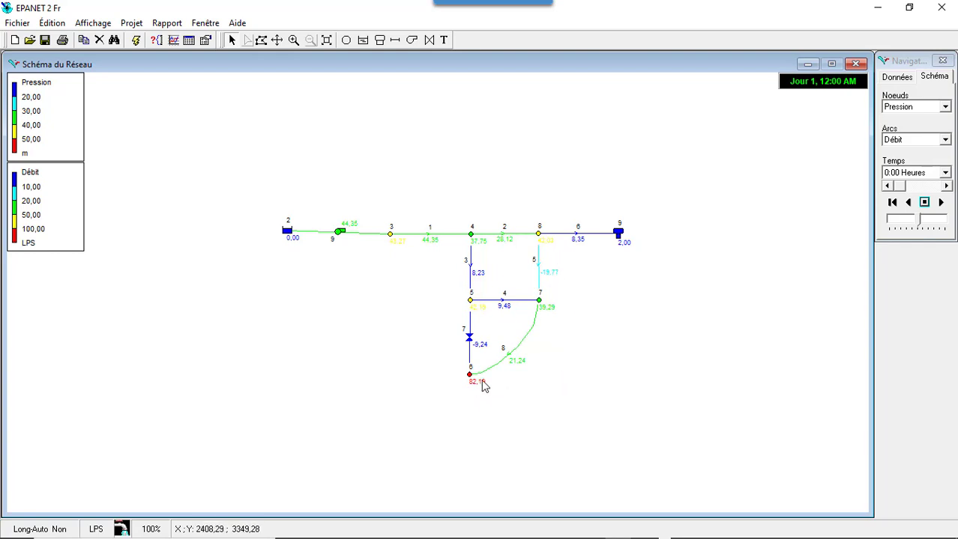
Plot a Graphe d'Évolution of pressure for nodes 6, 5 and 7, examine the curves, and close the graph
{"action": "mouse_move", "coordinate": [544, 241]}
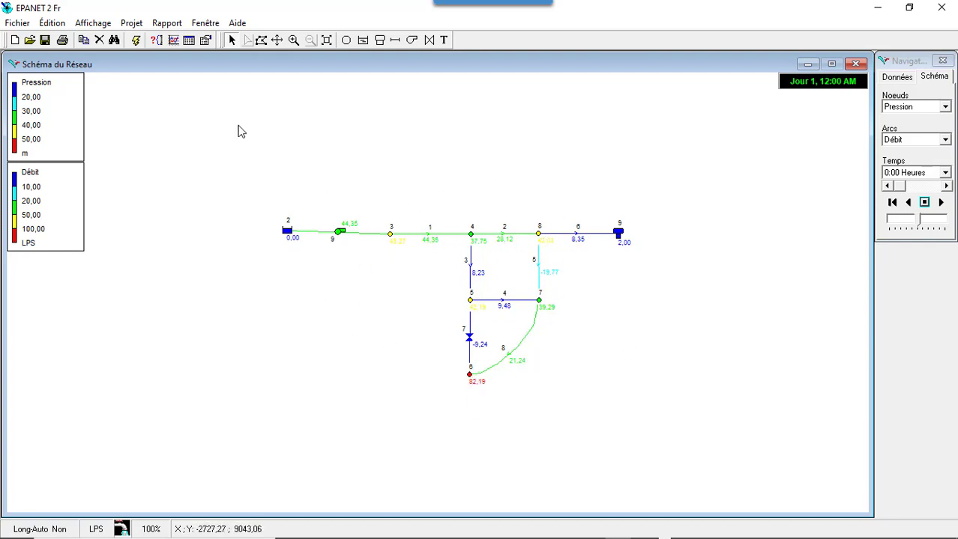
{"action": "left_click", "coordinate": [174, 41]}
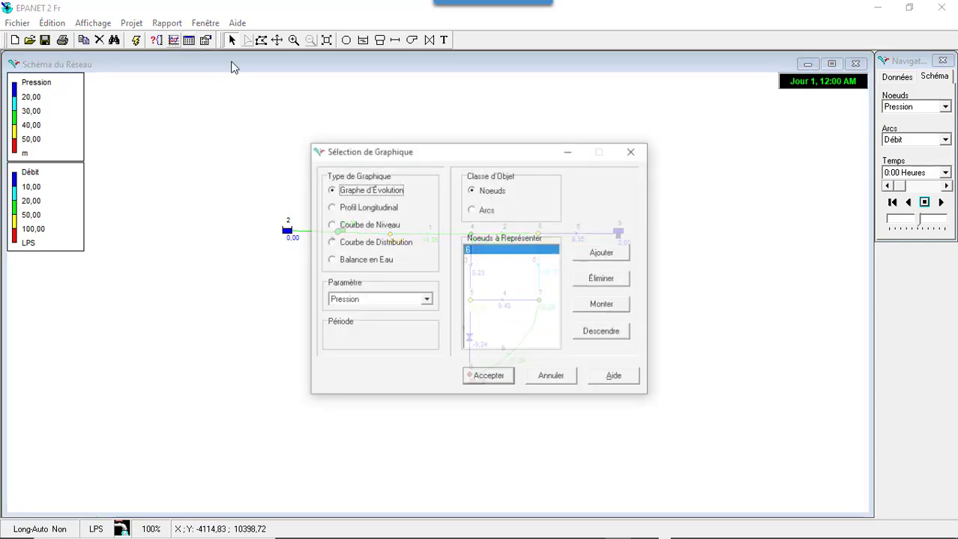
{"action": "left_click_drag", "start_coordinate": [491, 159], "coordinate": [552, 56]}
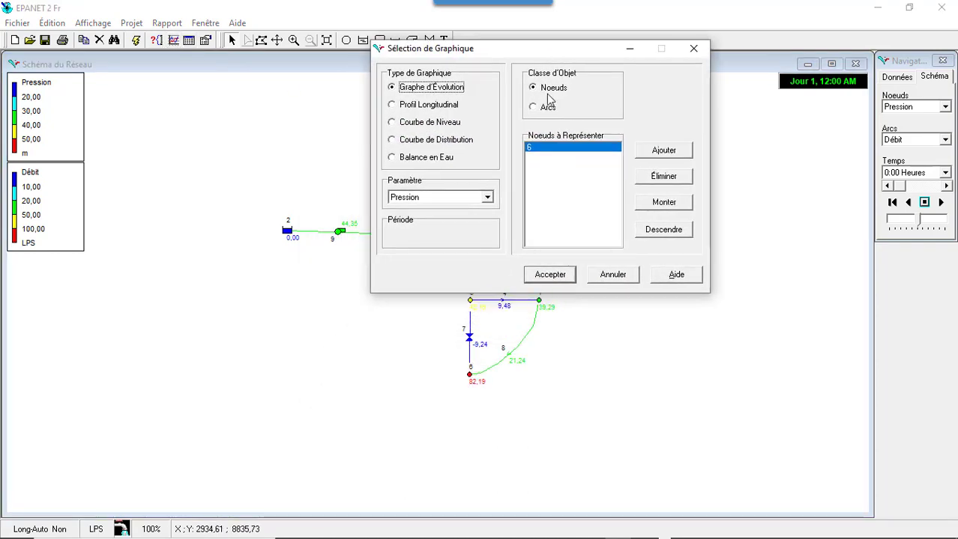
{"action": "left_click", "coordinate": [470, 301]}
{"action": "left_click", "coordinate": [658, 154]}
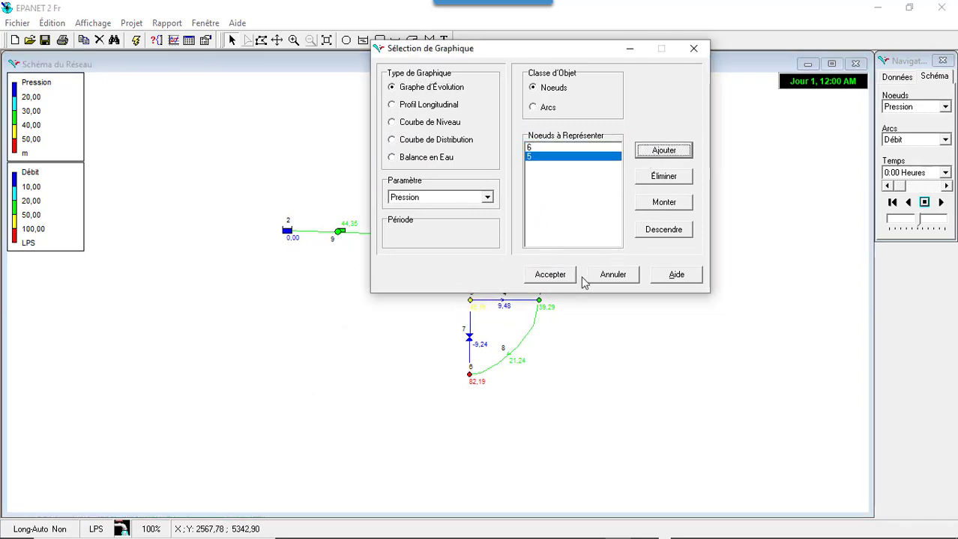
{"action": "left_click", "coordinate": [658, 155]}
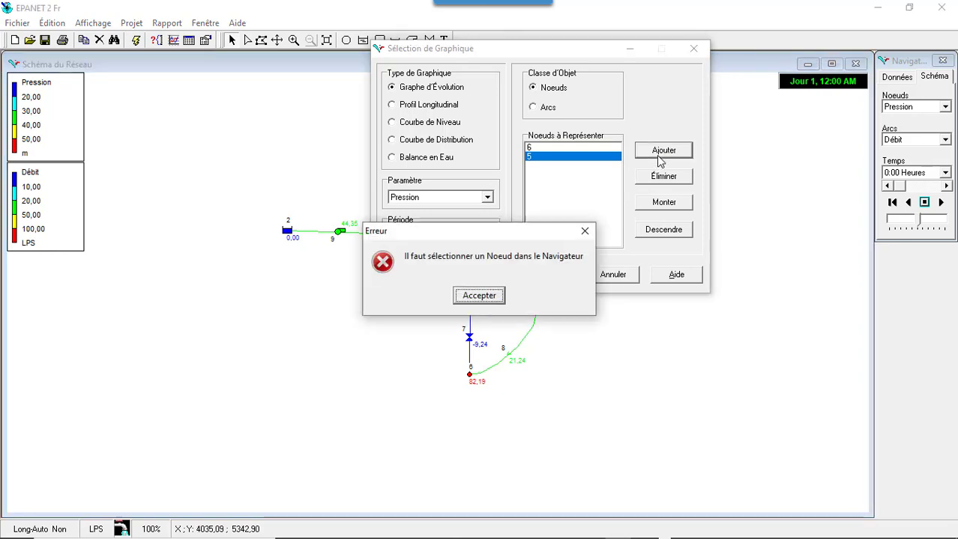
{"action": "left_click", "coordinate": [585, 233]}
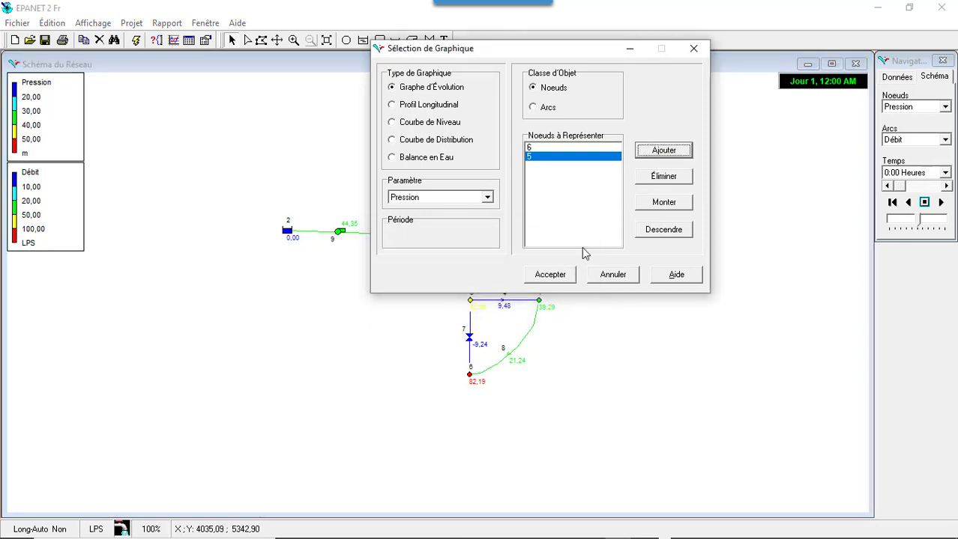
{"action": "left_click", "coordinate": [538, 301]}
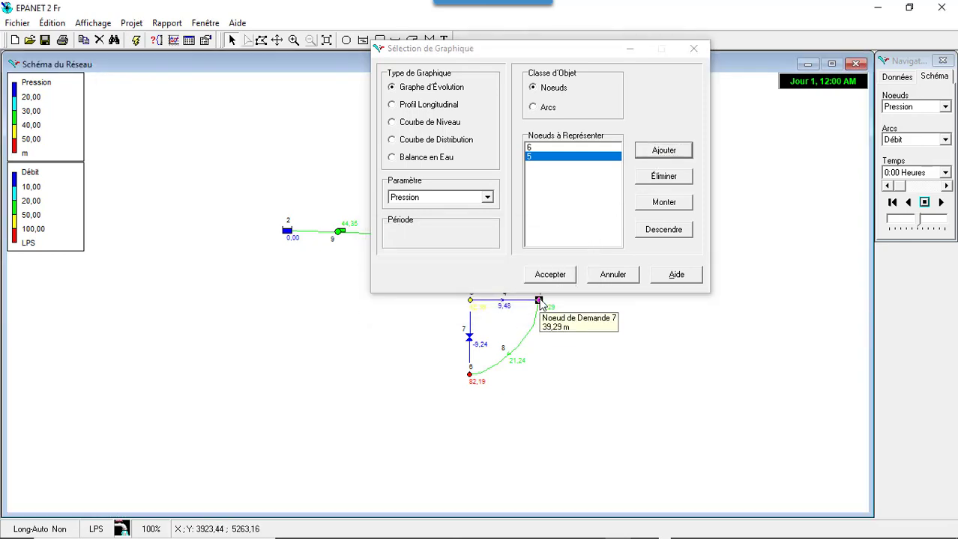
{"action": "left_click", "coordinate": [666, 152]}
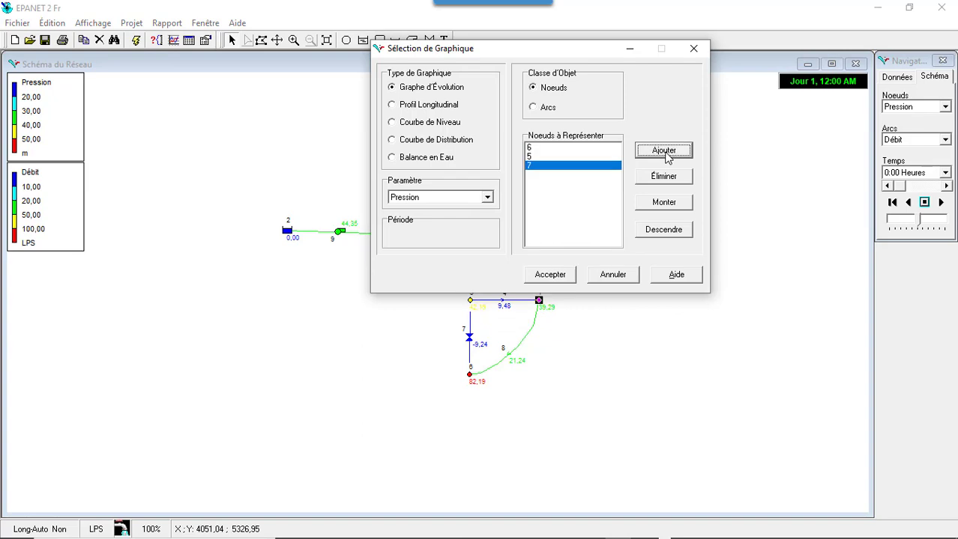
{"action": "left_click", "coordinate": [550, 275]}
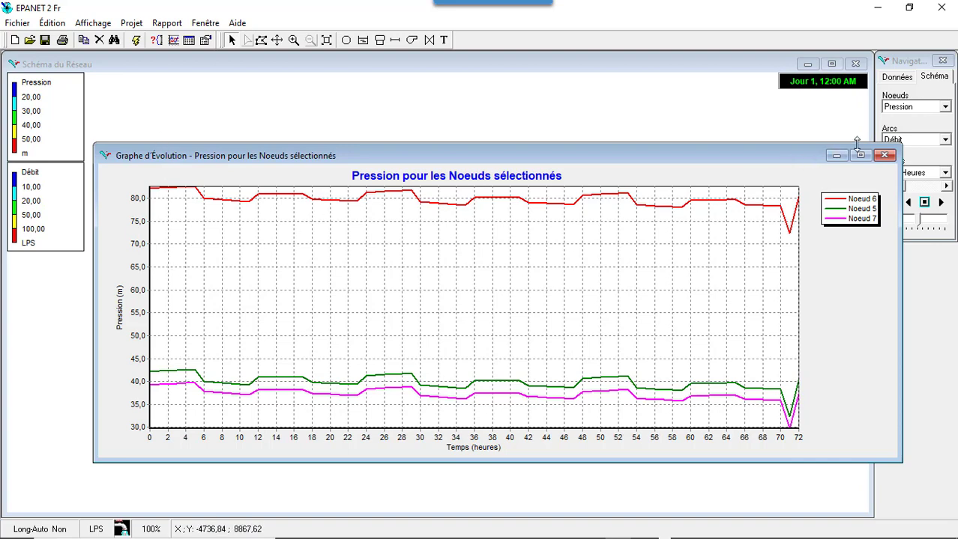
{"action": "left_click", "coordinate": [885, 155]}
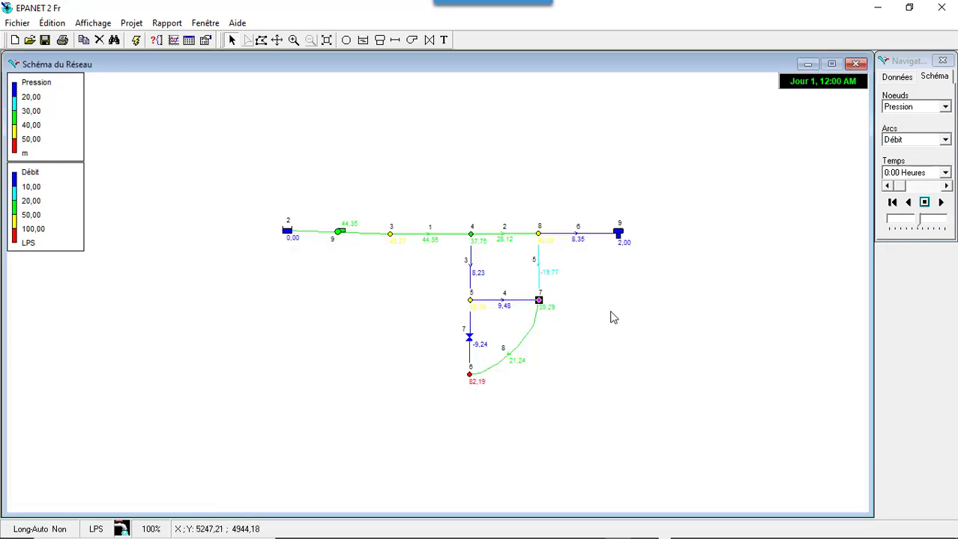
Generate the Arcs du Réseau table at 0:00 Heures, examine the flow and velocity of each link, and close the table
{"action": "left_click", "coordinate": [539, 302]}
{"action": "mouse_move", "coordinate": [540, 297]}
{"action": "mouse_move", "coordinate": [487, 344]}
{"action": "left_click", "coordinate": [190, 42]}
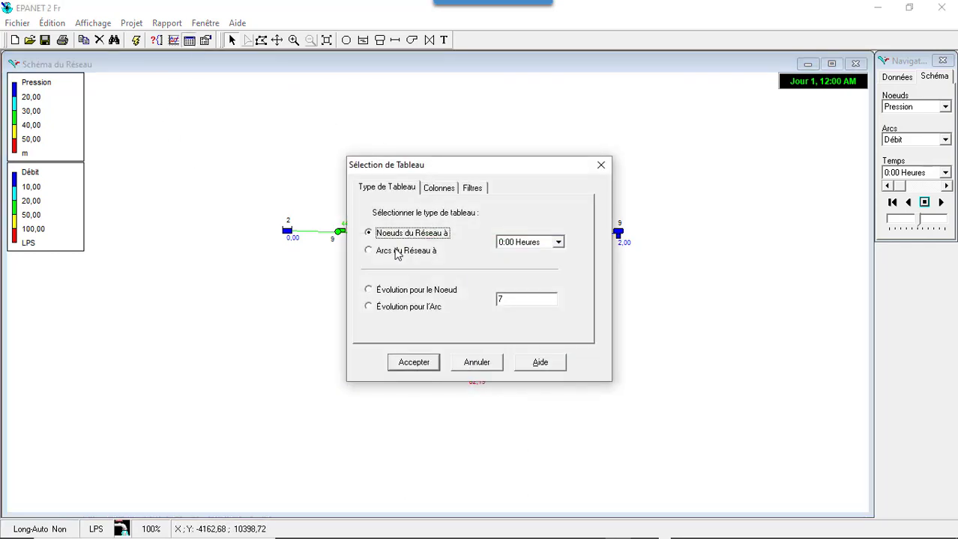
{"action": "left_click", "coordinate": [379, 253]}
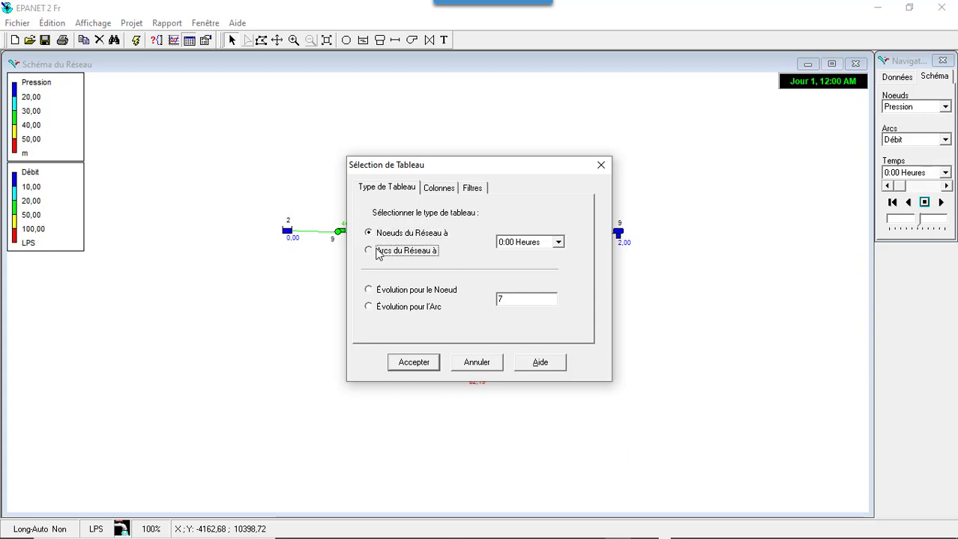
{"action": "left_click", "coordinate": [421, 364]}
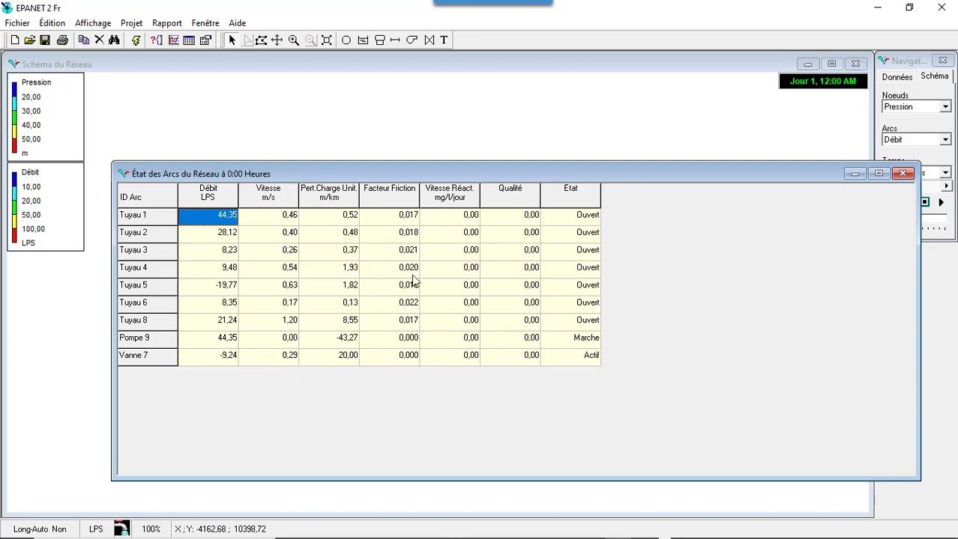
{"action": "left_click_drag", "start_coordinate": [450, 171], "coordinate": [381, 460]}
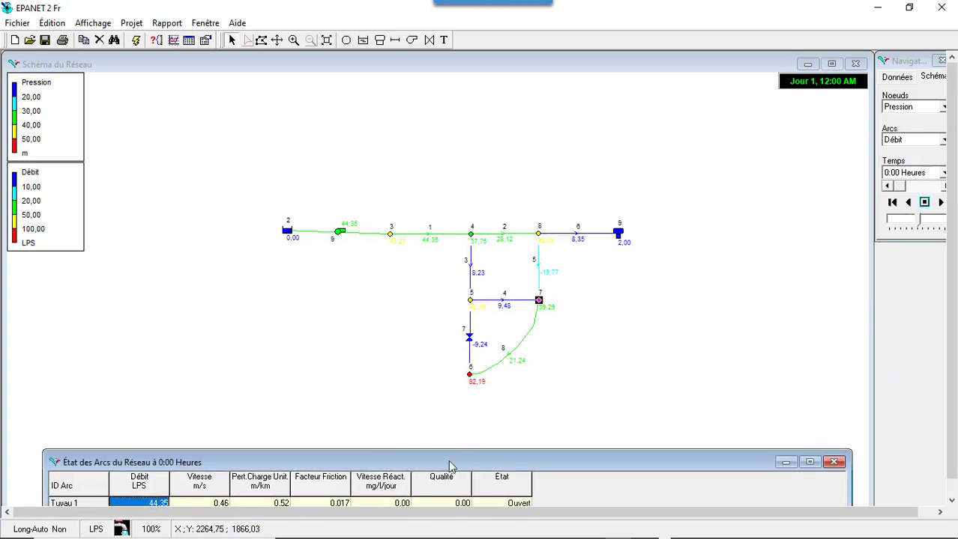
{"action": "left_click_drag", "start_coordinate": [449, 462], "coordinate": [466, 222]}
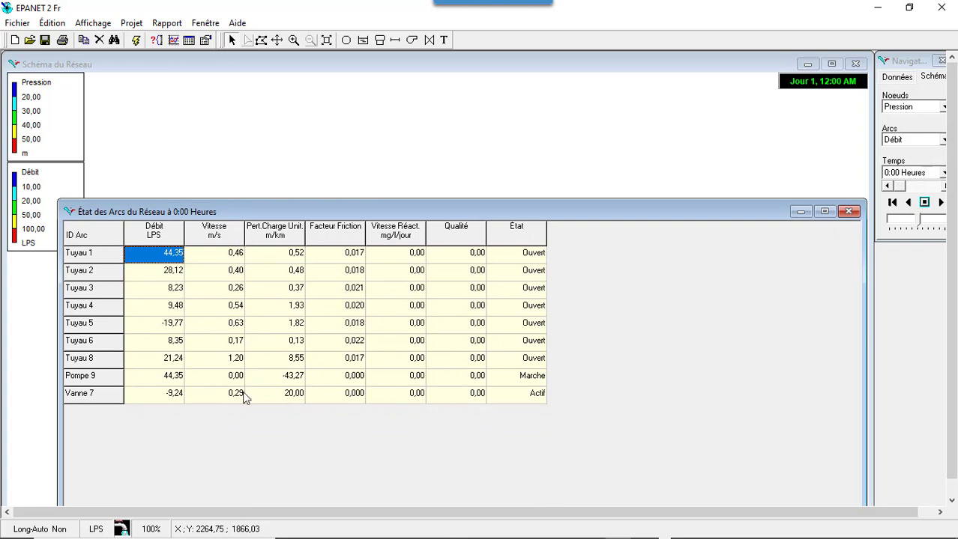
{"action": "left_click", "coordinate": [849, 213]}
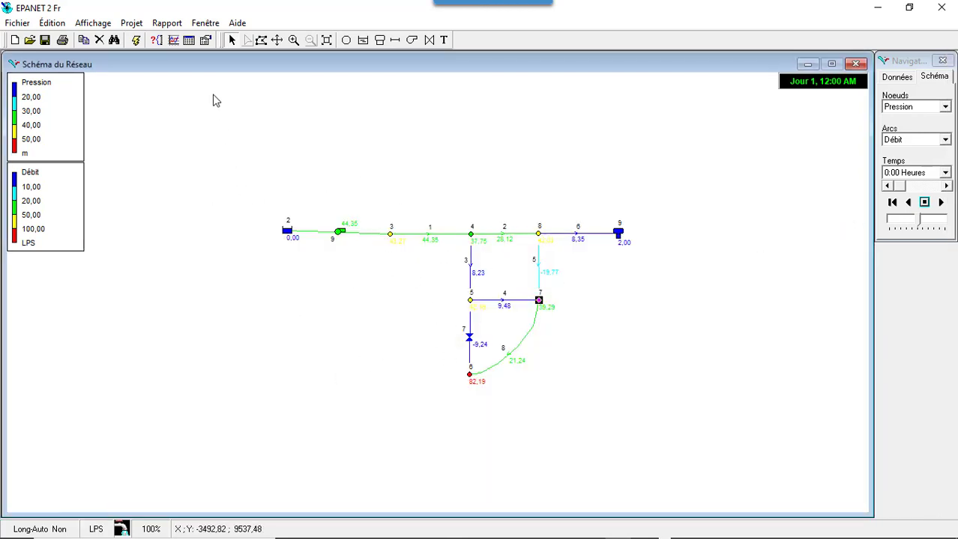
Start a Graphe d'Évolution with Arcs as the object class and Débit as the parameter
{"action": "left_click", "coordinate": [171, 26]}
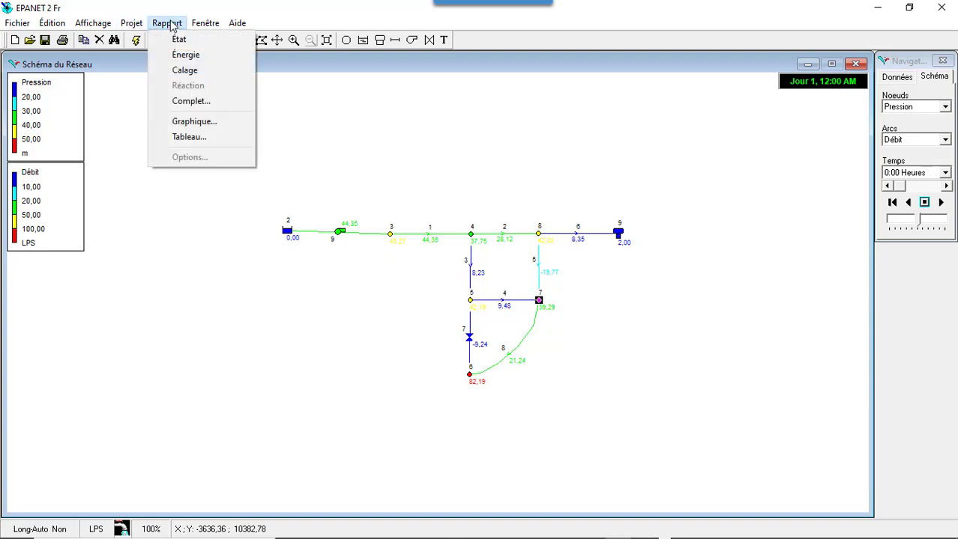
{"action": "left_click", "coordinate": [202, 122]}
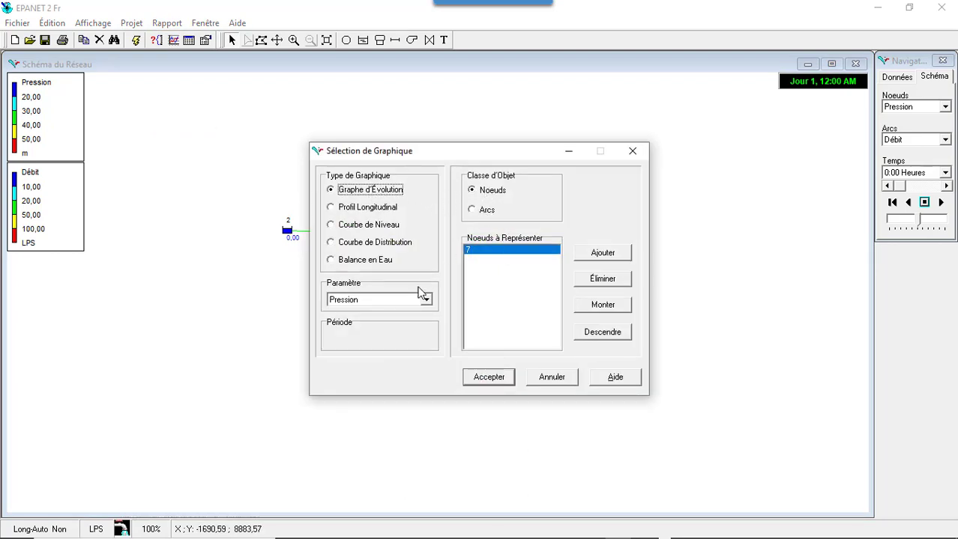
{"action": "left_click", "coordinate": [472, 210]}
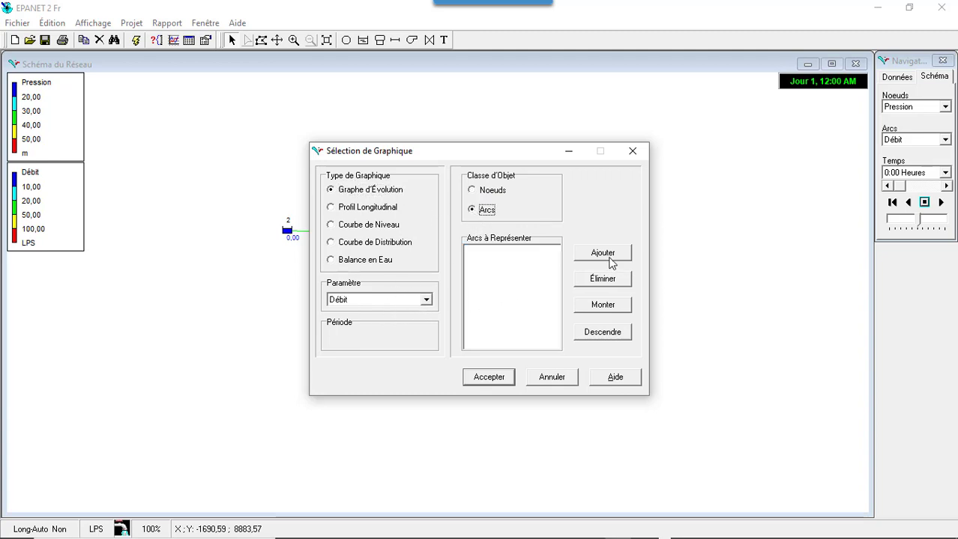
Add pipes 1, 2, 3 and 4 to the arcs to plot
{"action": "left_click_drag", "start_coordinate": [496, 155], "coordinate": [430, 302]}
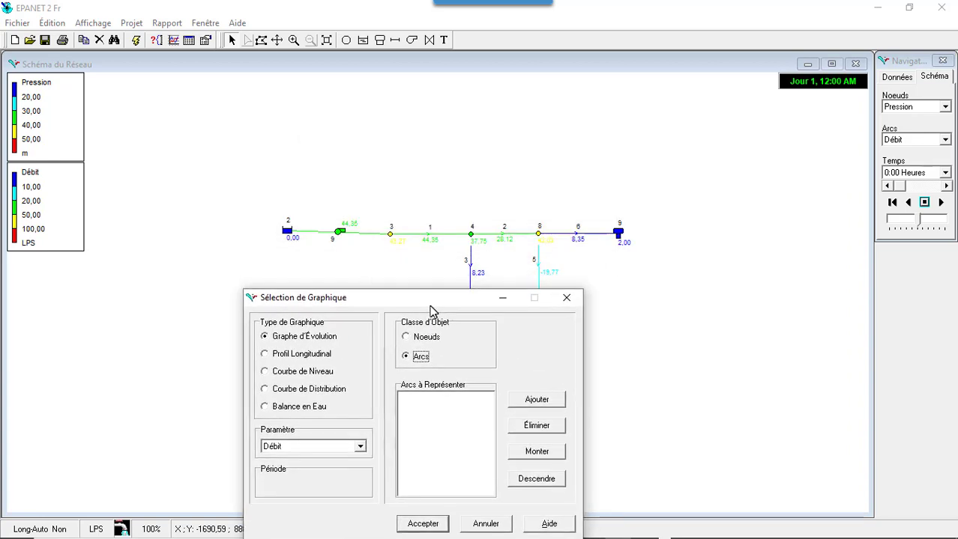
{"action": "left_click", "coordinate": [420, 235]}
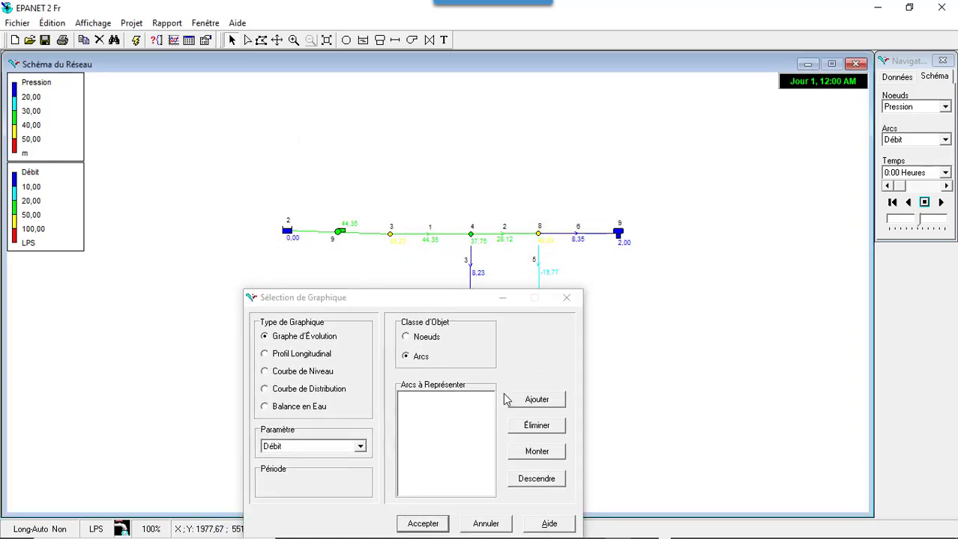
{"action": "left_click", "coordinate": [529, 402]}
{"action": "left_click", "coordinate": [509, 235]}
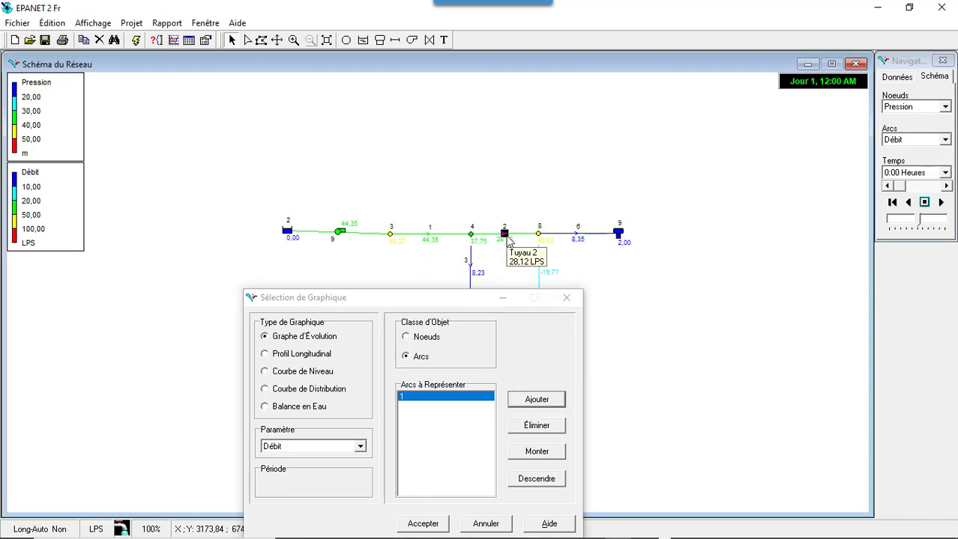
{"action": "left_click", "coordinate": [541, 398]}
{"action": "left_click_drag", "start_coordinate": [468, 299], "coordinate": [378, 315]}
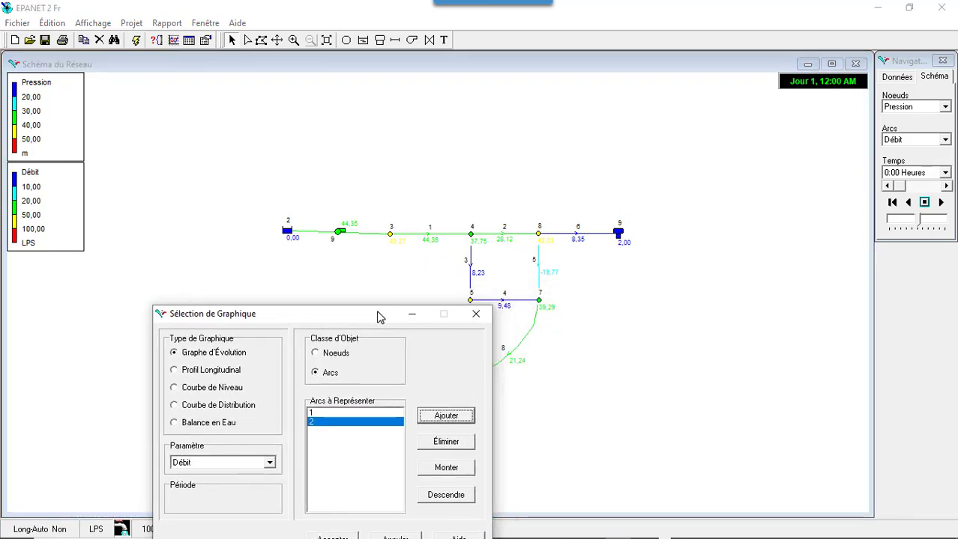
{"action": "left_click", "coordinate": [469, 272]}
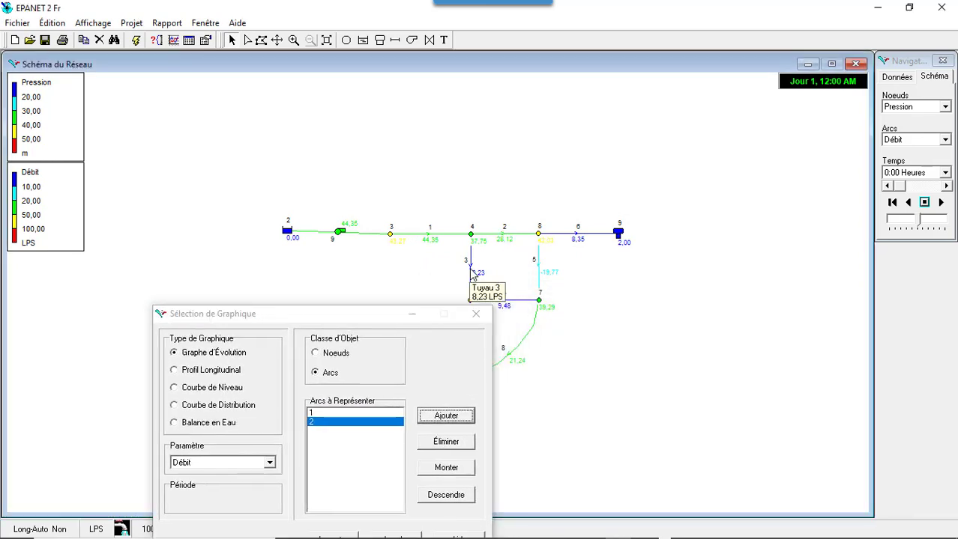
{"action": "left_click", "coordinate": [459, 416]}
{"action": "left_click", "coordinate": [504, 300]}
{"action": "left_click", "coordinate": [446, 416]}
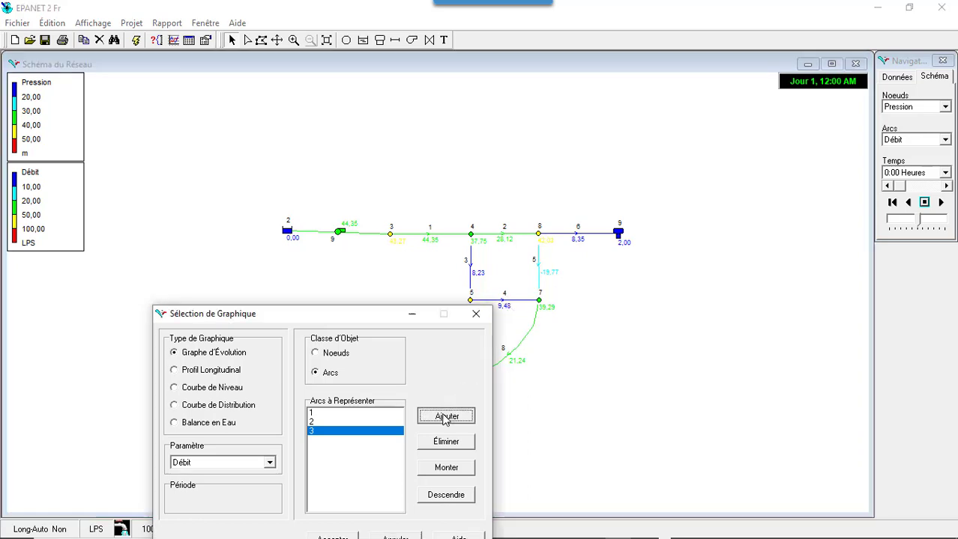
Add valve 7 and pipes 8, 5 and 6 to the arcs, and try to plot the flow of all eight links
{"action": "left_click_drag", "start_coordinate": [383, 319], "coordinate": [309, 246]}
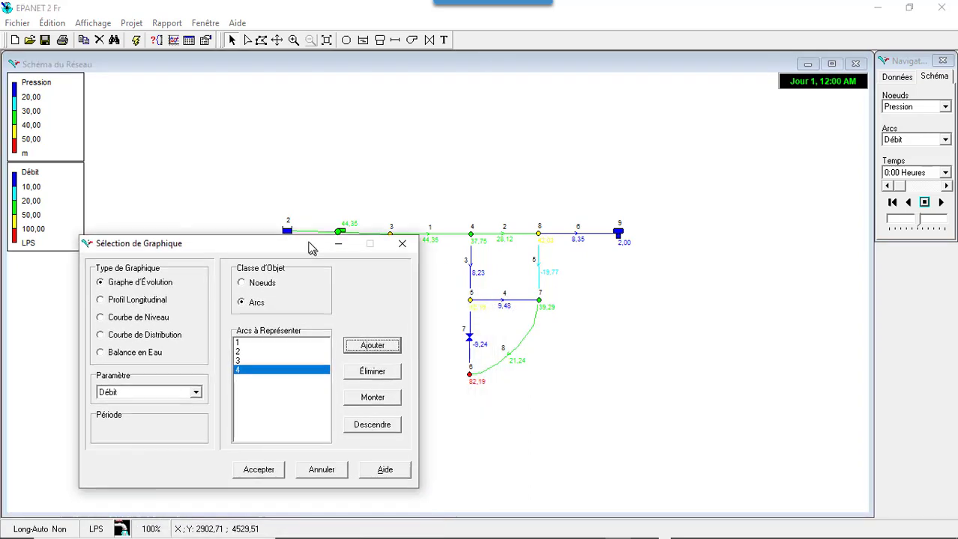
{"action": "left_click", "coordinate": [468, 335]}
{"action": "left_click", "coordinate": [374, 346]}
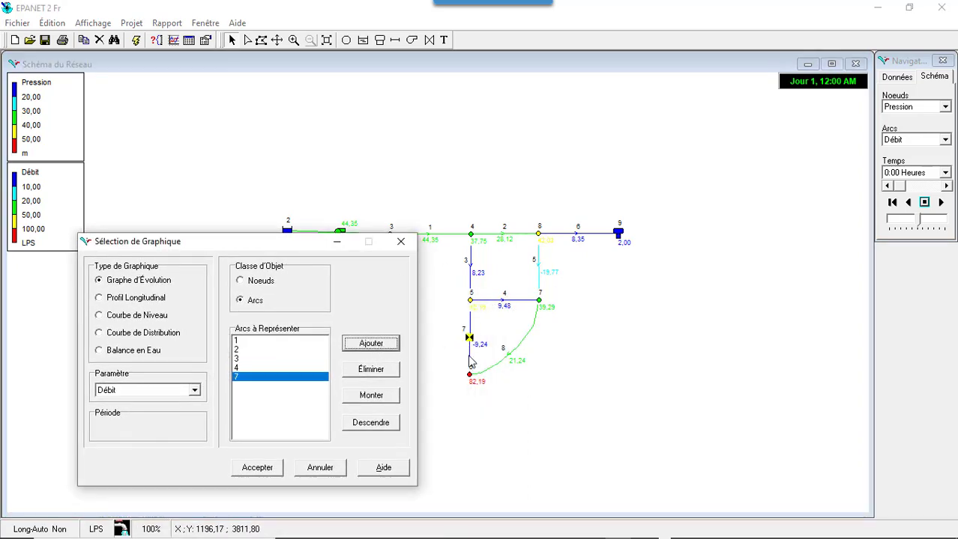
{"action": "left_click", "coordinate": [503, 360]}
{"action": "left_click", "coordinate": [377, 346]}
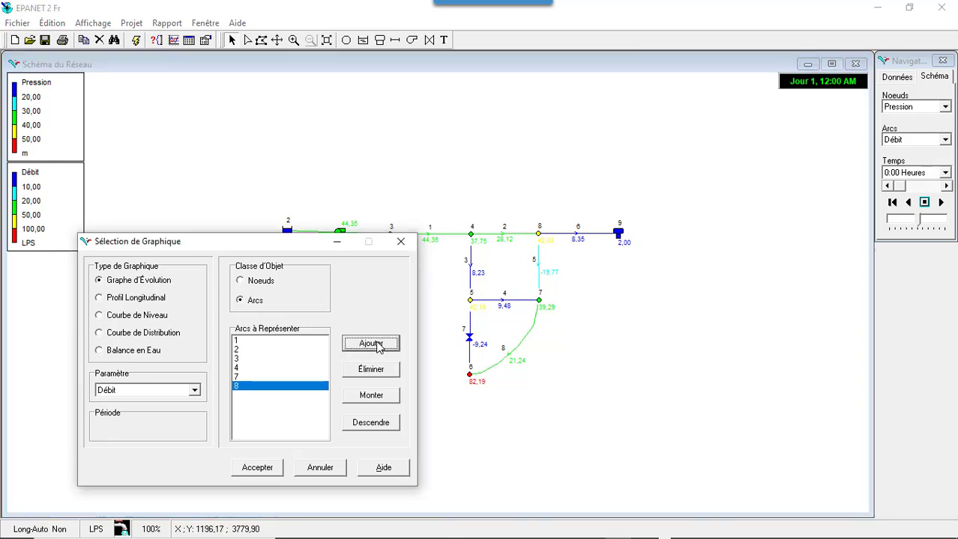
{"action": "left_click", "coordinate": [537, 272]}
{"action": "left_click", "coordinate": [382, 343]}
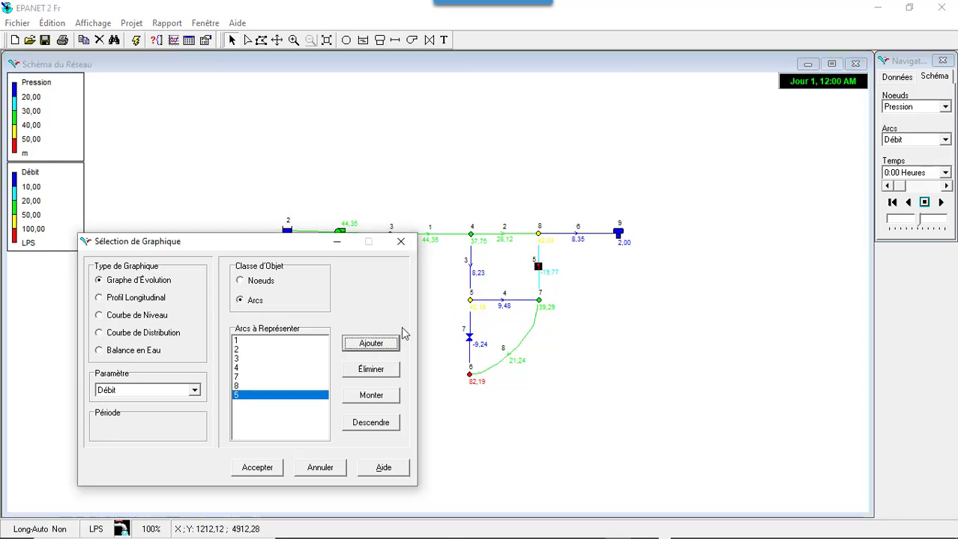
{"action": "left_click", "coordinate": [564, 235]}
{"action": "left_click", "coordinate": [380, 343]}
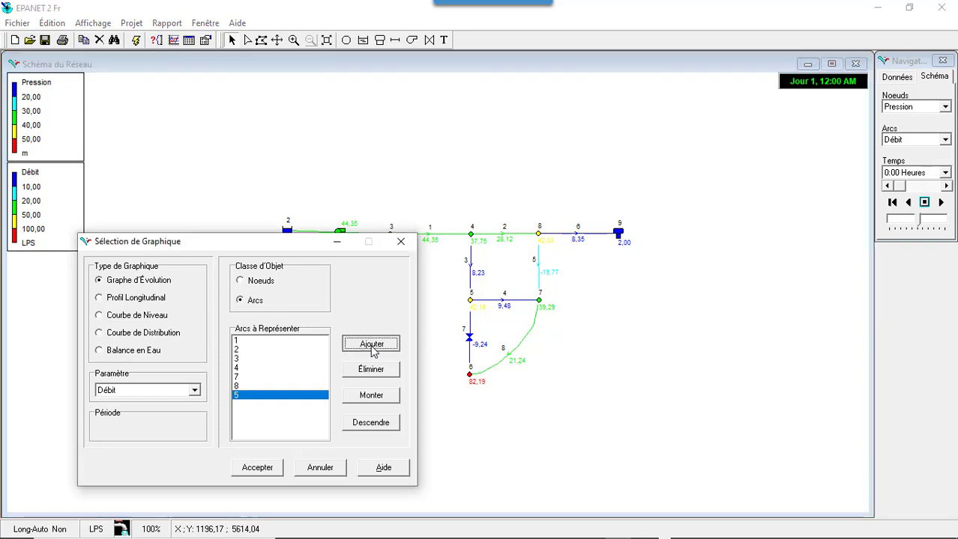
{"action": "left_click_drag", "start_coordinate": [297, 241], "coordinate": [335, 109]}
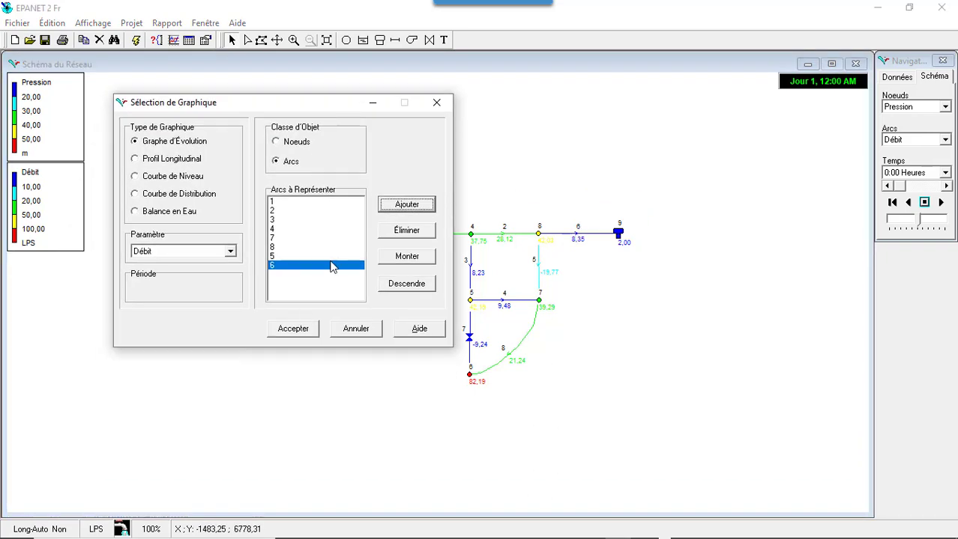
{"action": "left_click", "coordinate": [305, 329]}
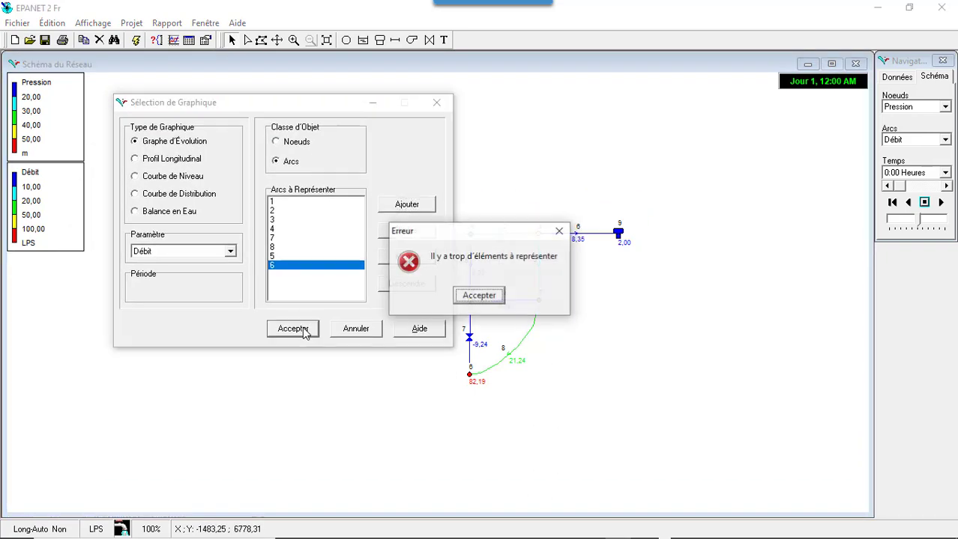
{"action": "left_click", "coordinate": [478, 296]}
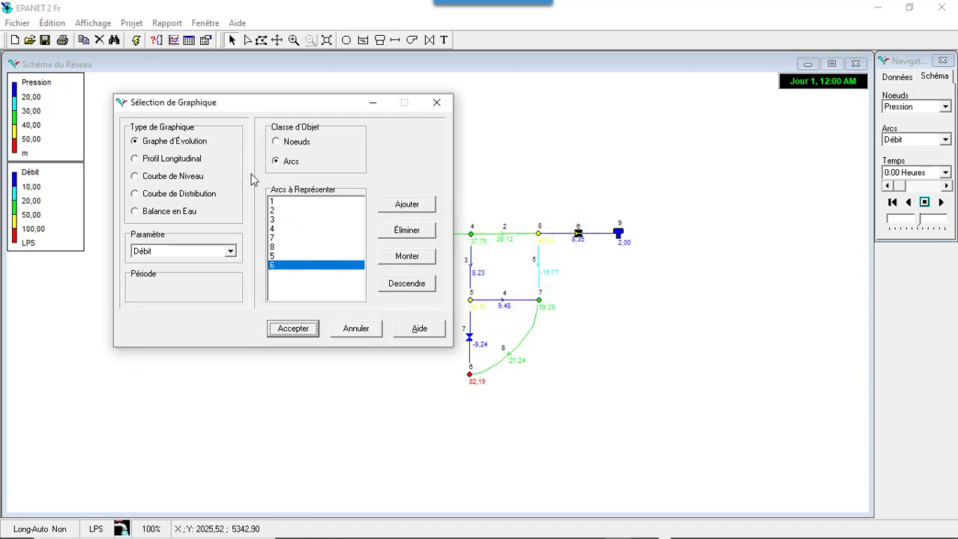
Reset the graph selection to a Graphe d'Évolution of Débit for arc 6 only, plot and examine it, and close the graph
{"action": "left_click", "coordinate": [144, 165]}
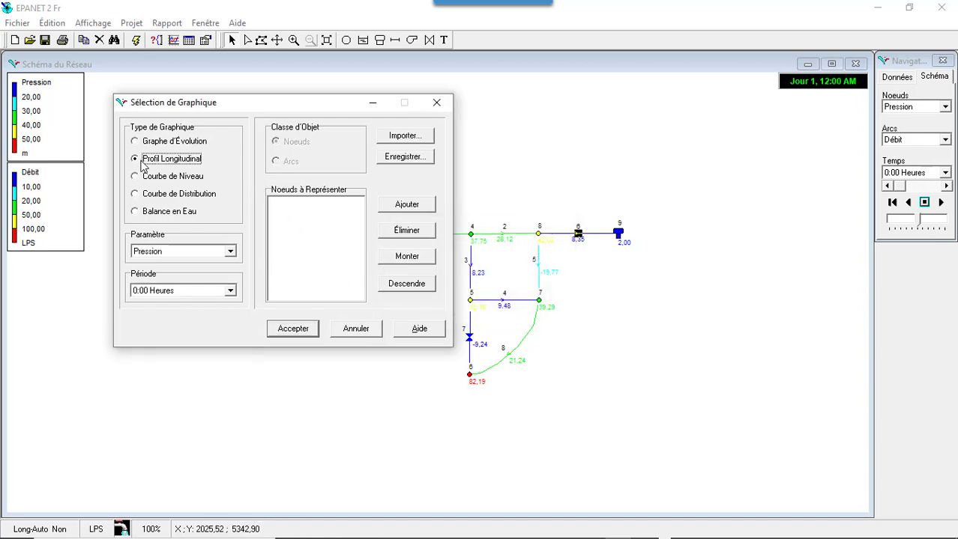
{"action": "left_click", "coordinate": [136, 142]}
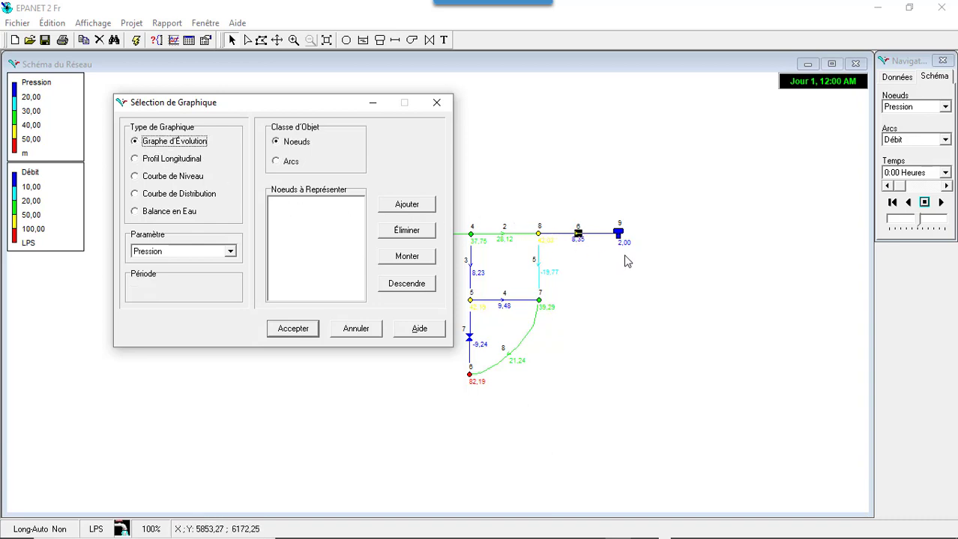
{"action": "mouse_move", "coordinate": [592, 241]}
{"action": "left_click", "coordinate": [297, 163]}
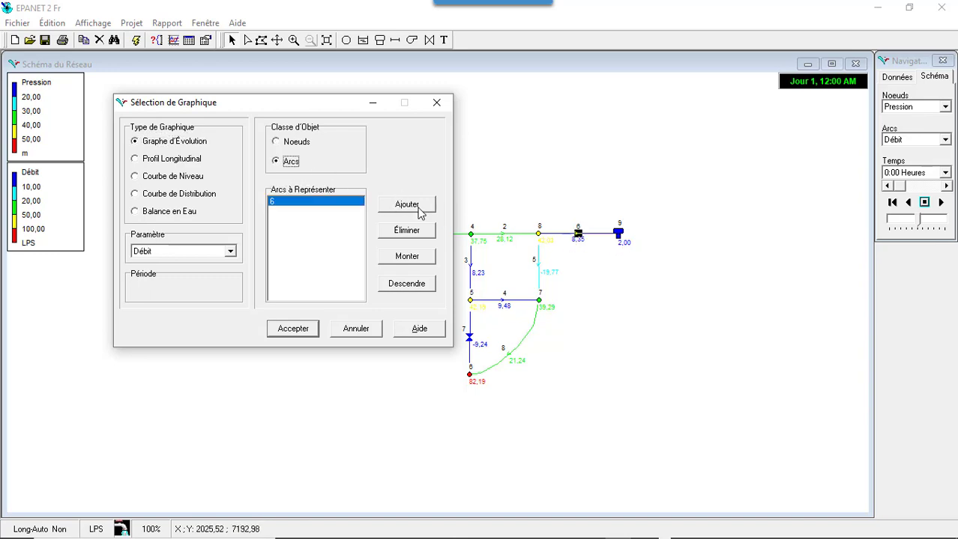
{"action": "left_click", "coordinate": [299, 330]}
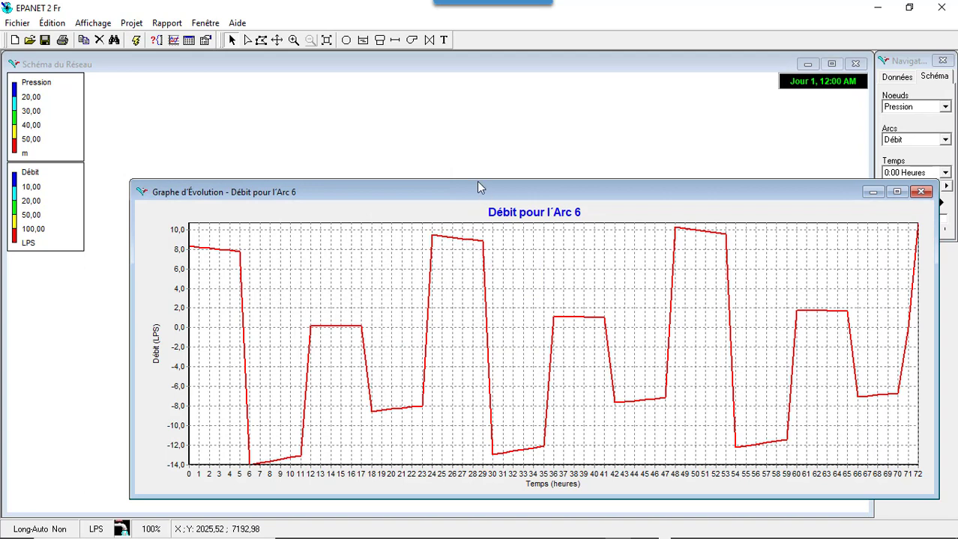
{"action": "left_click_drag", "start_coordinate": [478, 187], "coordinate": [388, 114]}
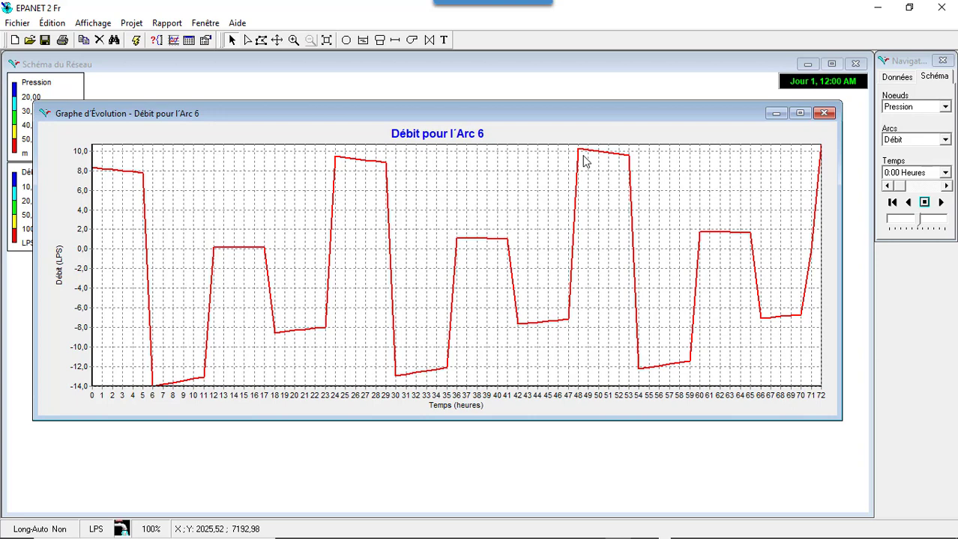
{"action": "left_click", "coordinate": [823, 115]}
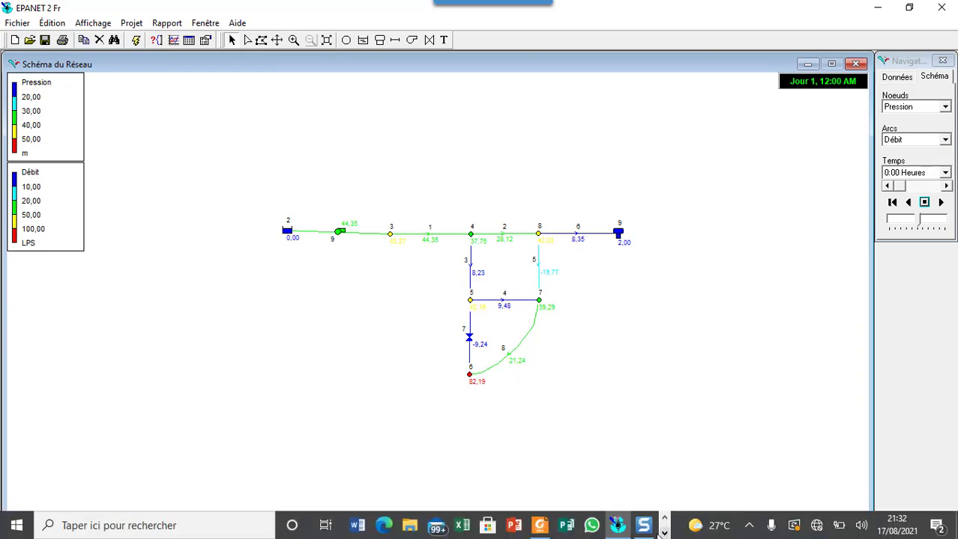
{"action": "left_click", "coordinate": [663, 534]}
{"action": "left_click", "coordinate": [434, 528]}
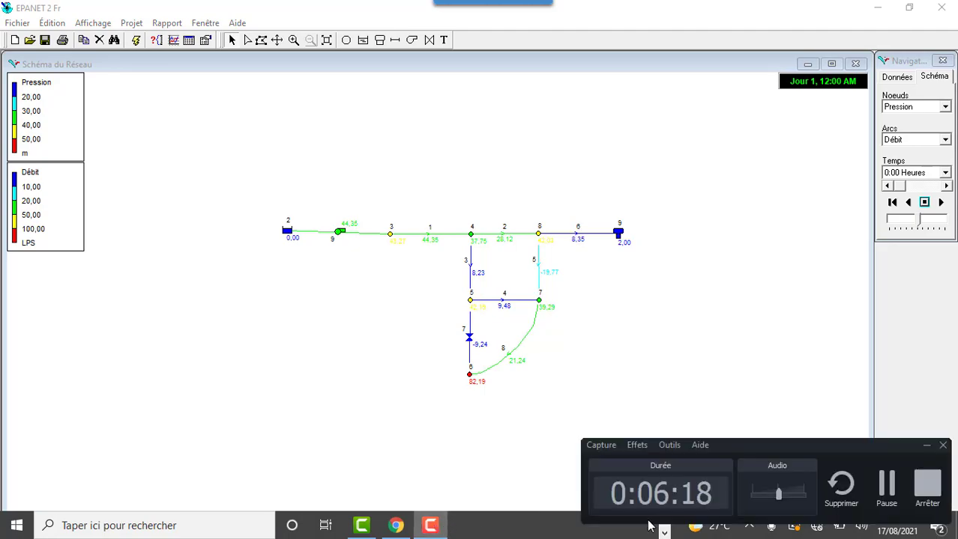